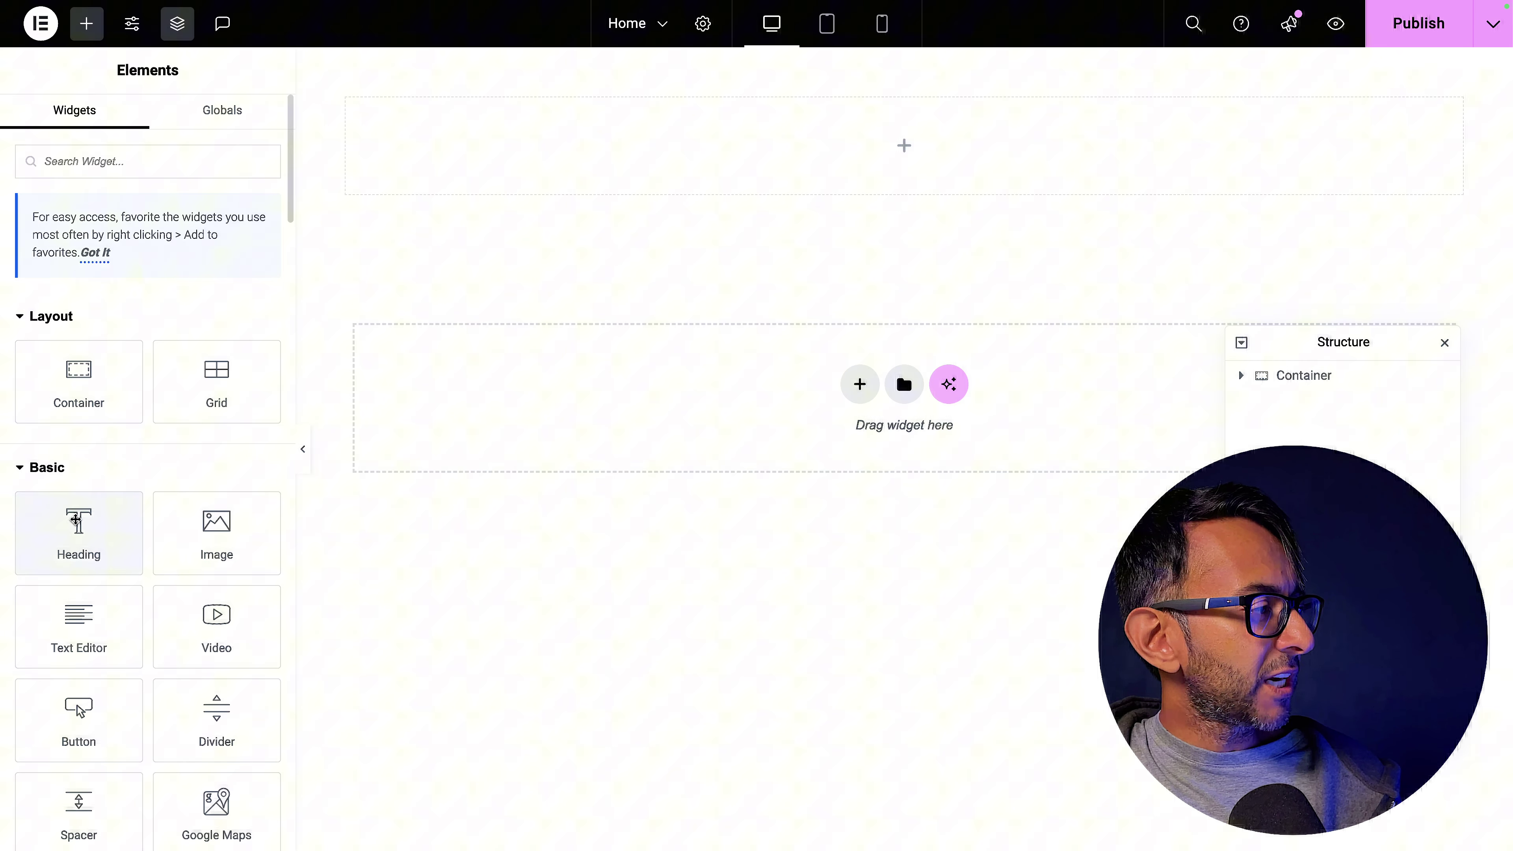
# Add a Heading widget reading 'H1 Heading' at the top of the page, tagged H1.
pyautogui.moveTo(78, 528); pyautogui.dragTo(669, 135)
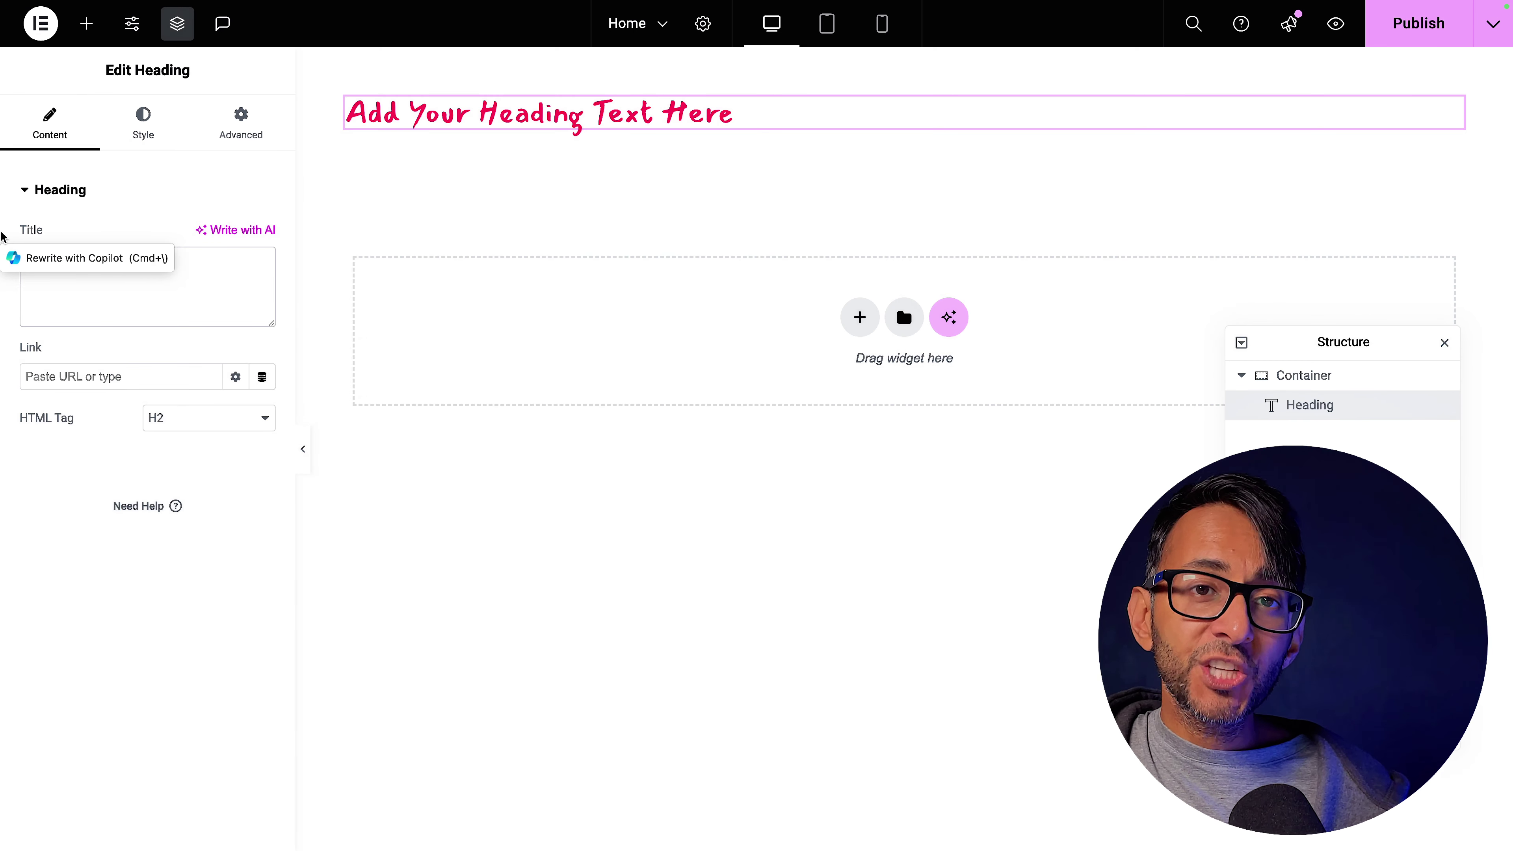
pyautogui.write('H1 Heading')
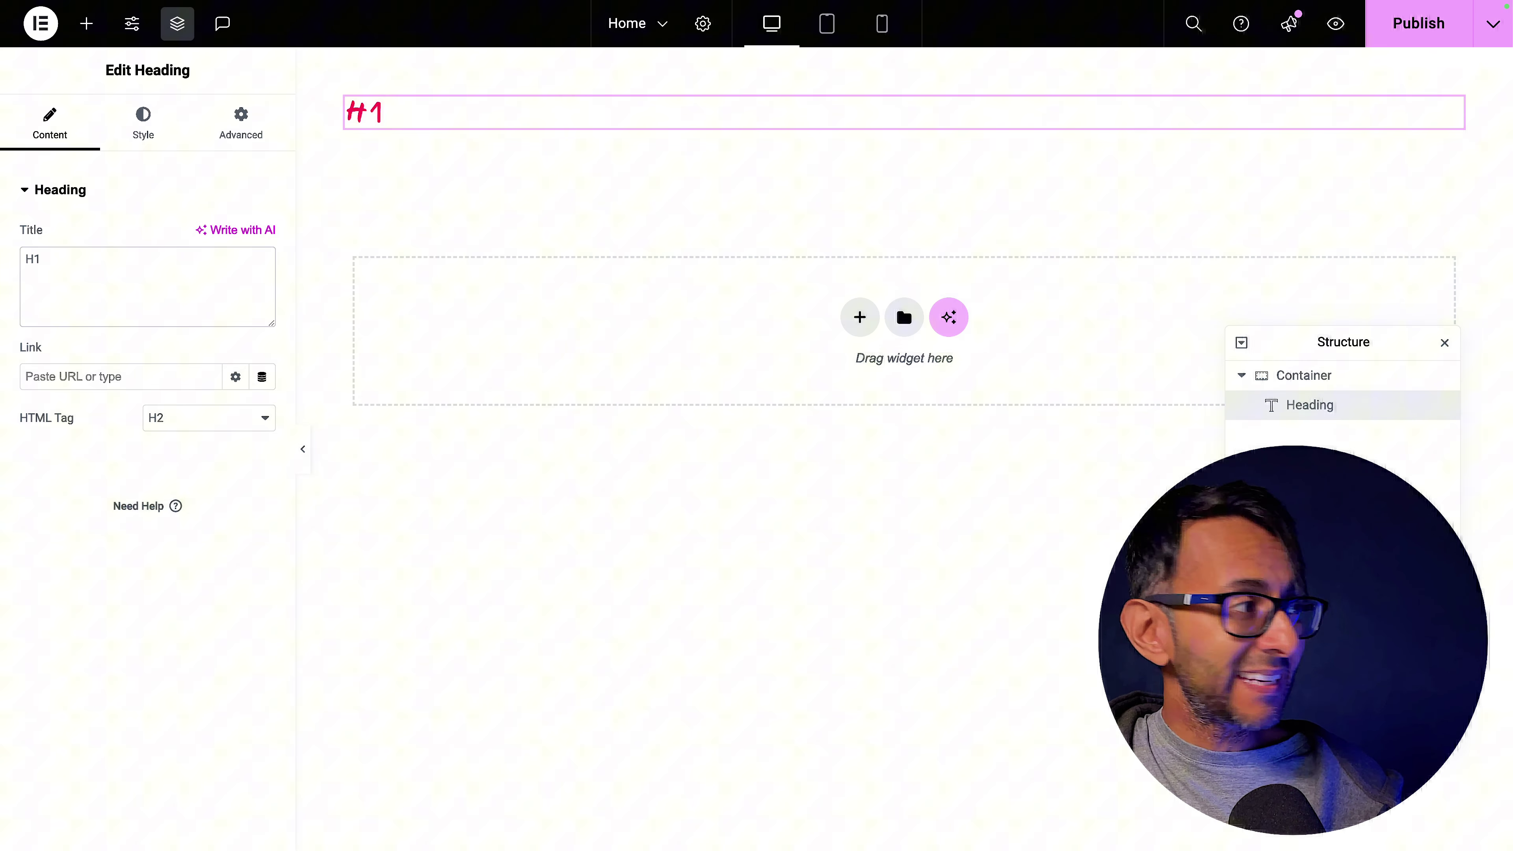
pyautogui.click(188, 429)
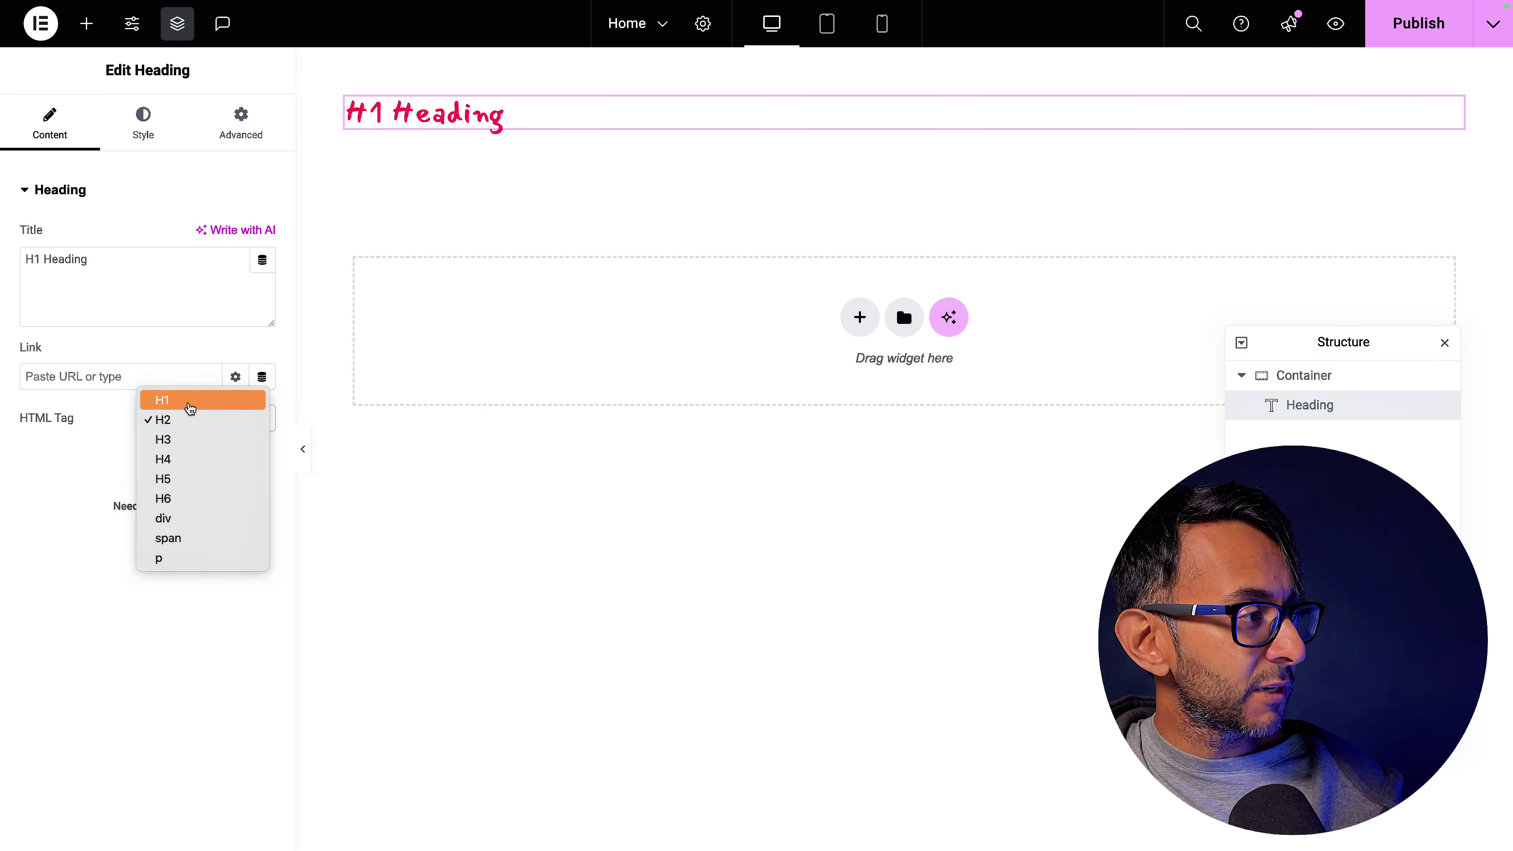
pyautogui.click(188, 401)
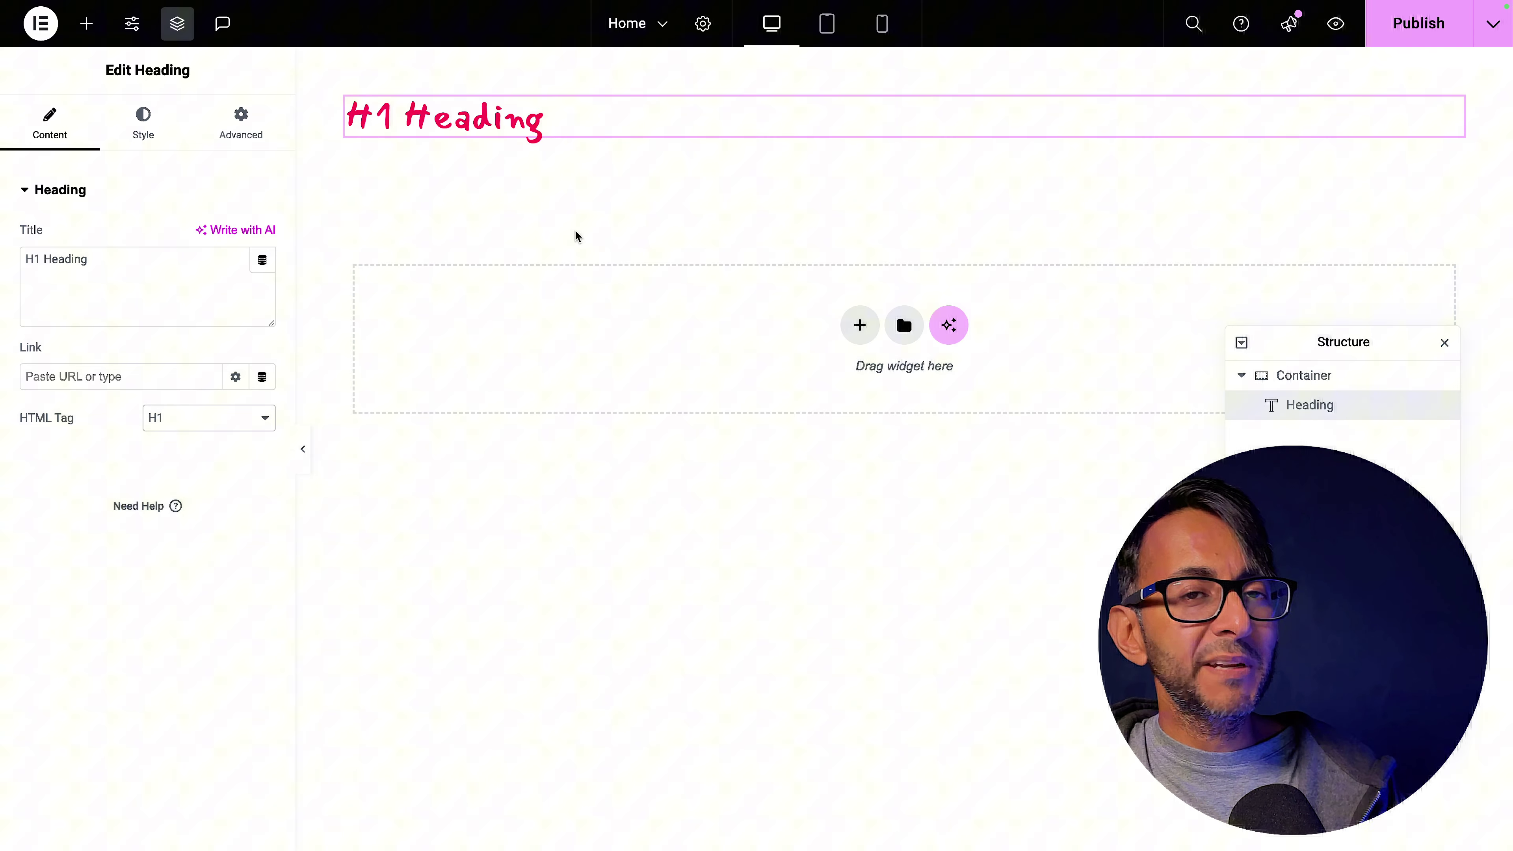
# Change the Primary global colour to #0019FF in Site Settings and save.
pyautogui.click(130, 27)
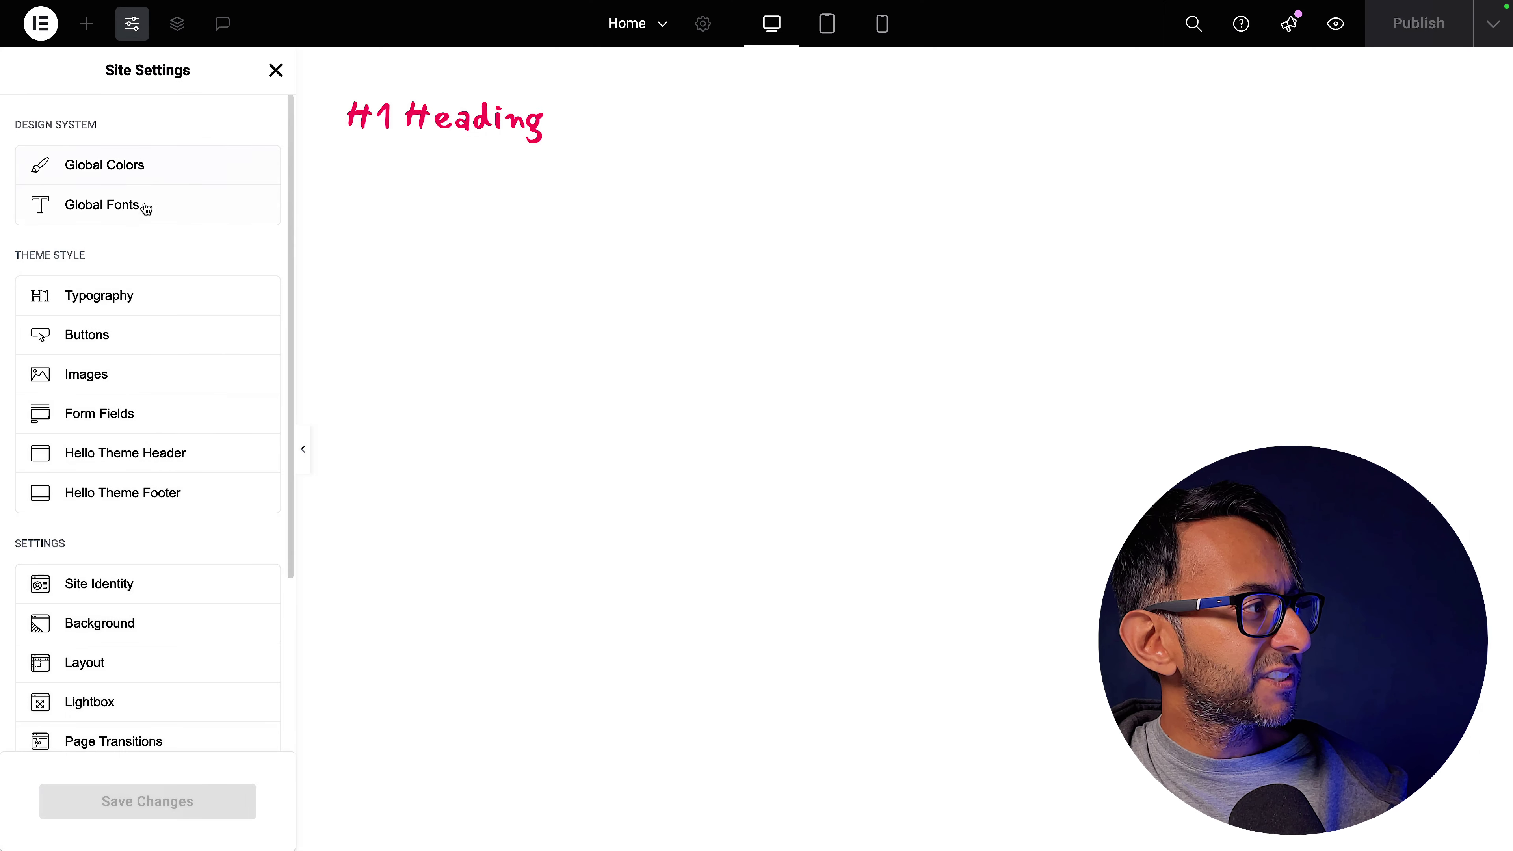
pyautogui.click(148, 171)
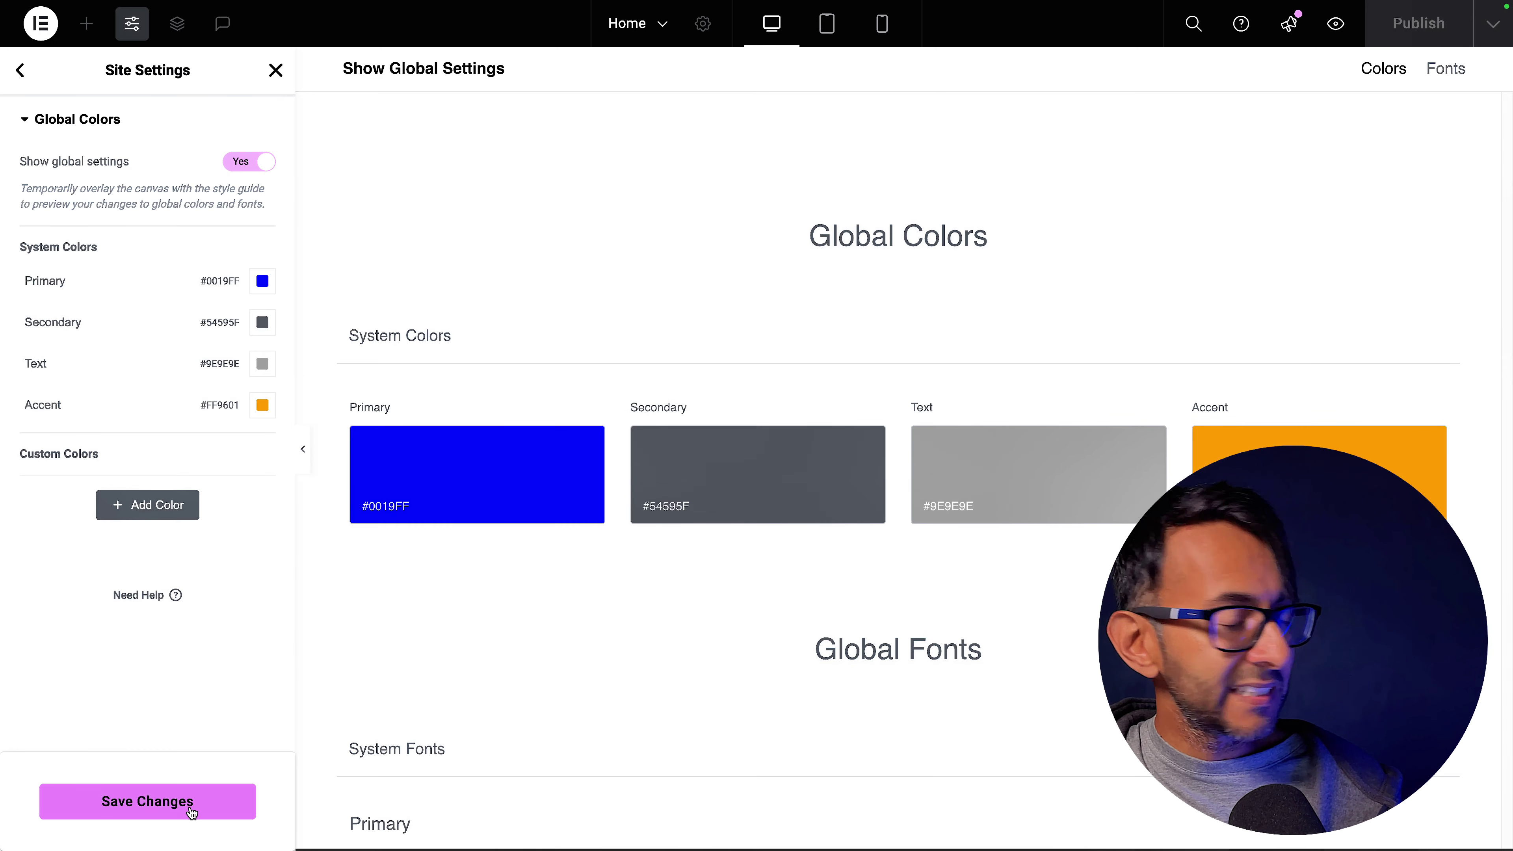
pyautogui.click(191, 809)
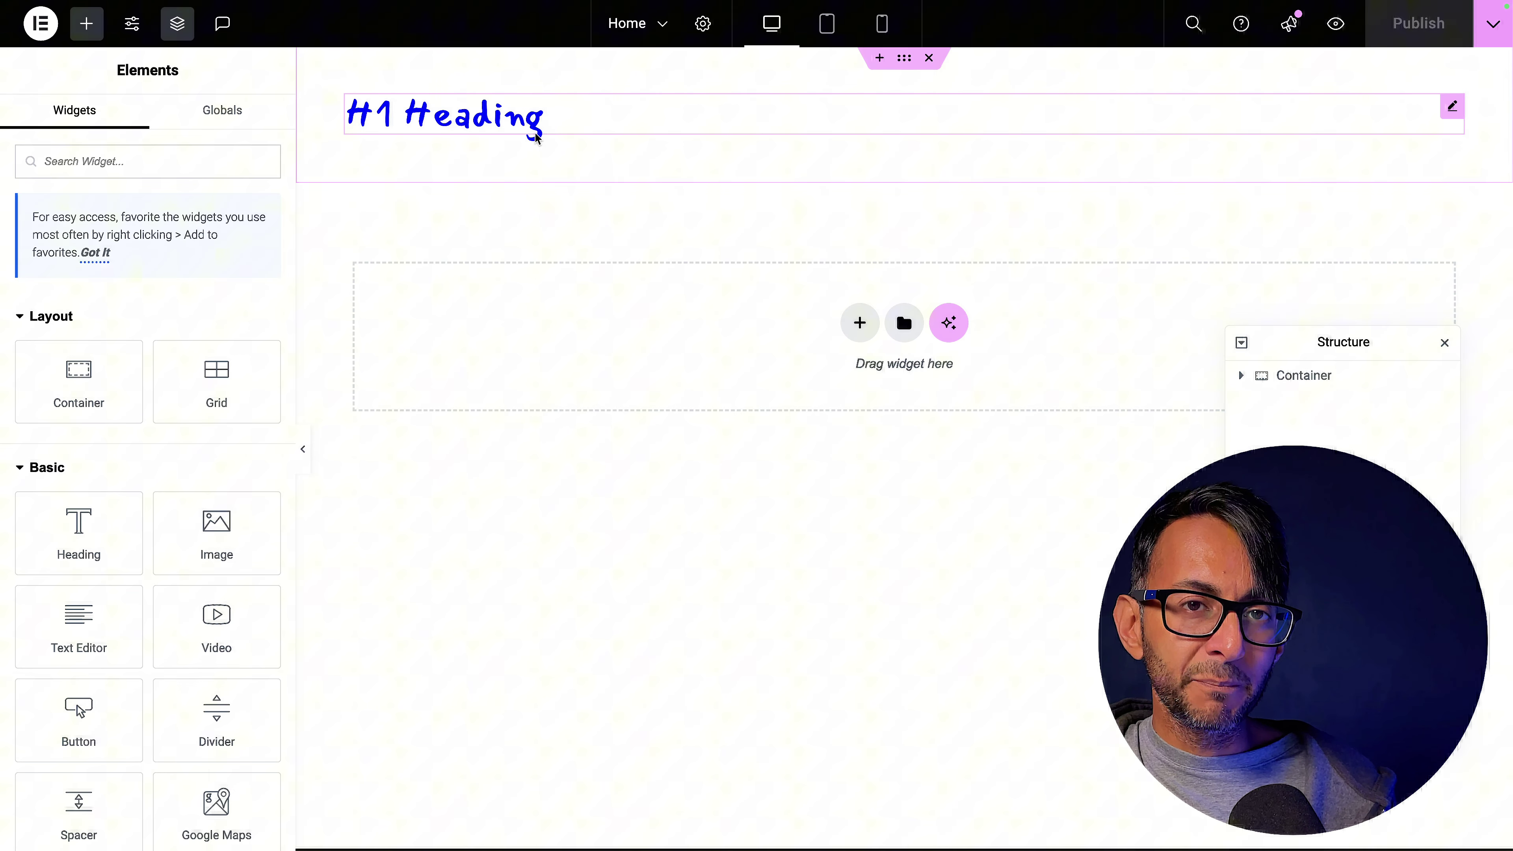
# Select the heading and confirm its text colour uses the global Primary colour.
pyautogui.click(560, 130)
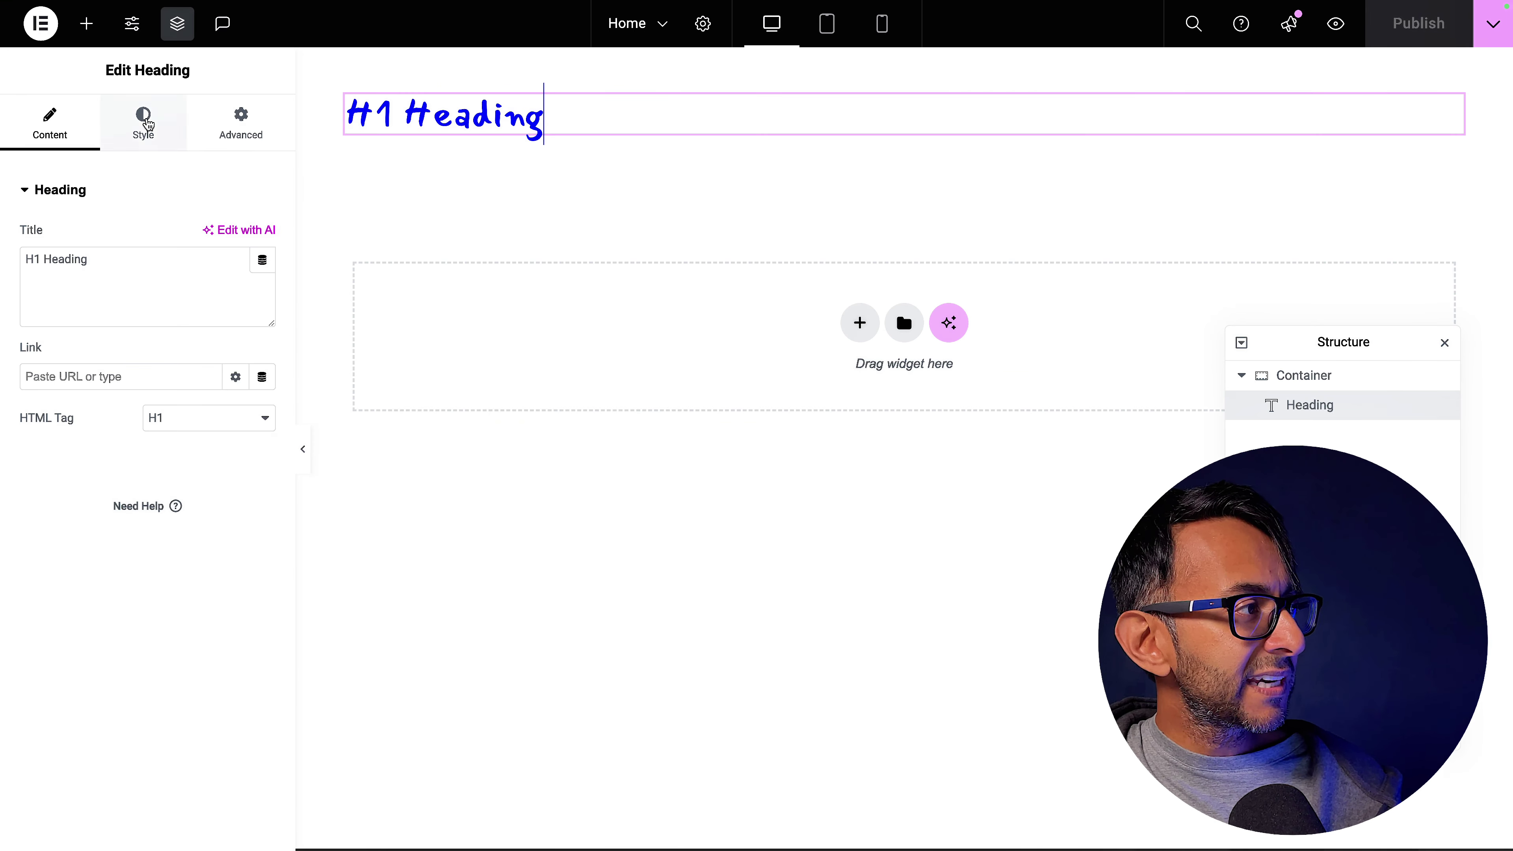
pyautogui.click(143, 120)
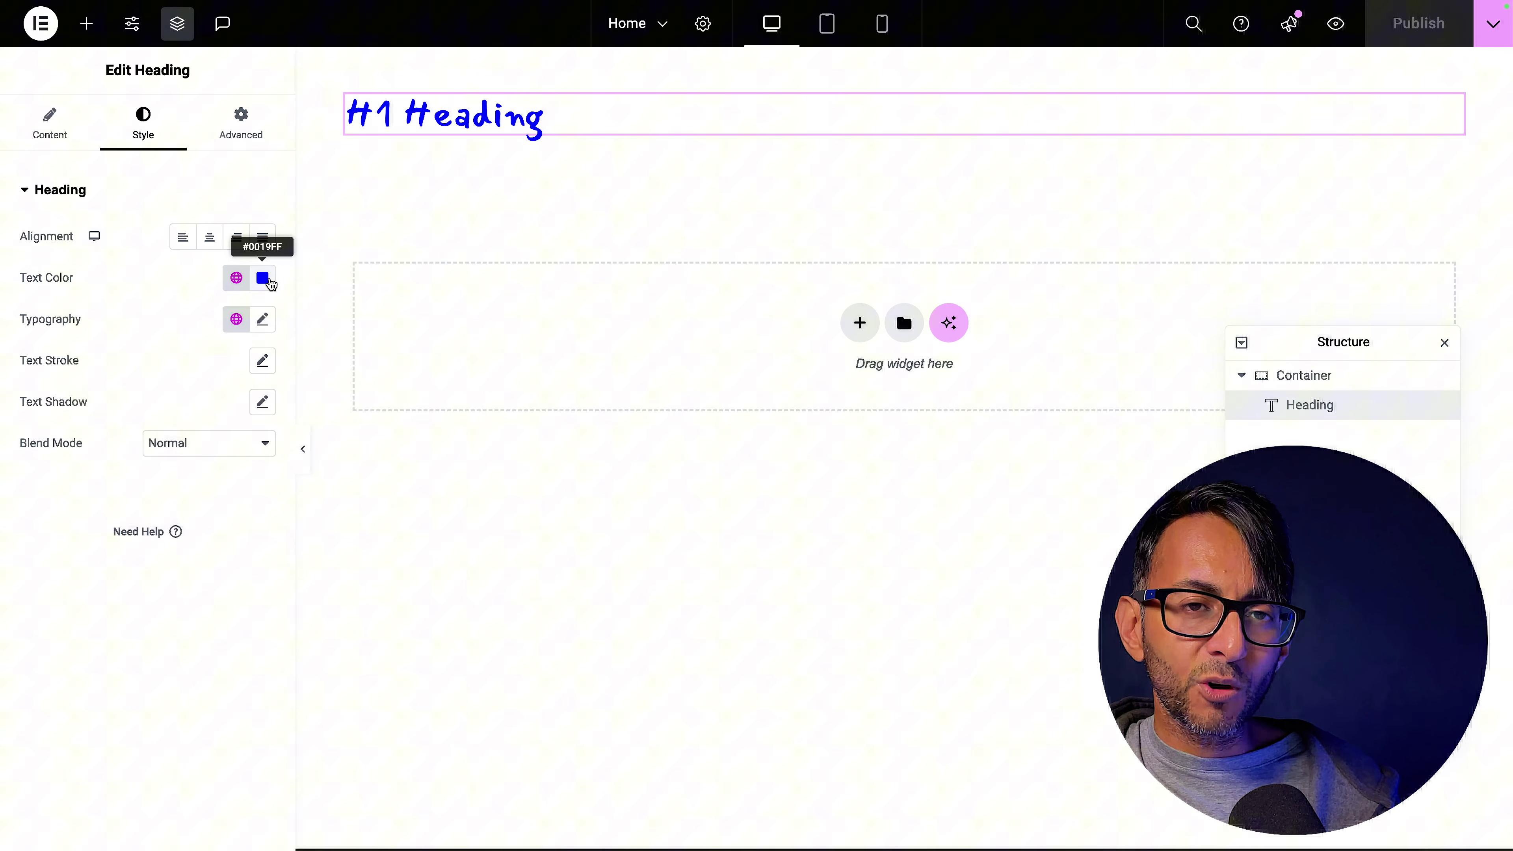
pyautogui.click(236, 279)
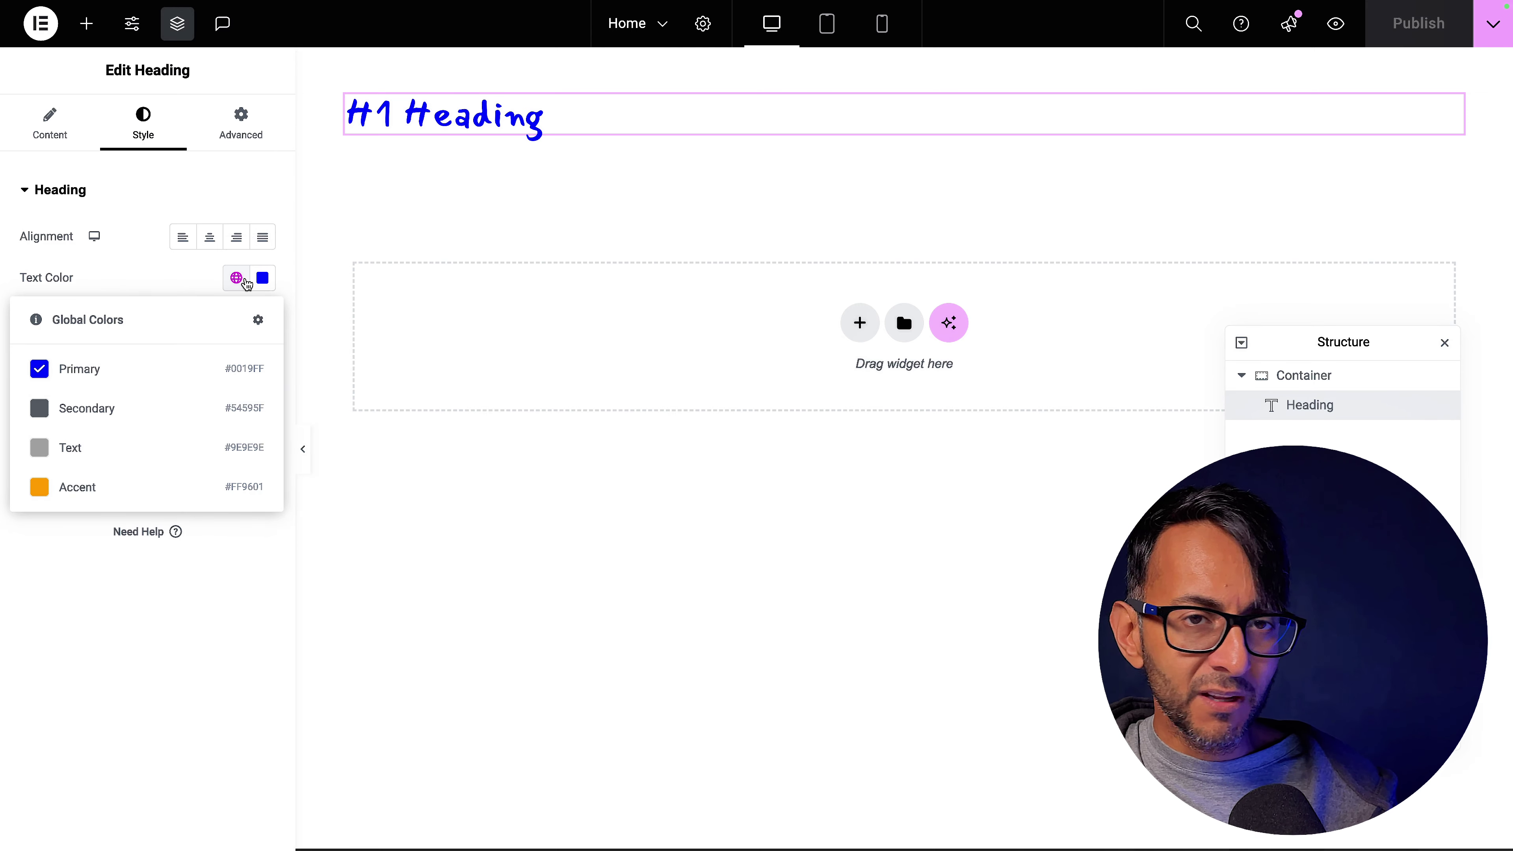
pyautogui.click(293, 307)
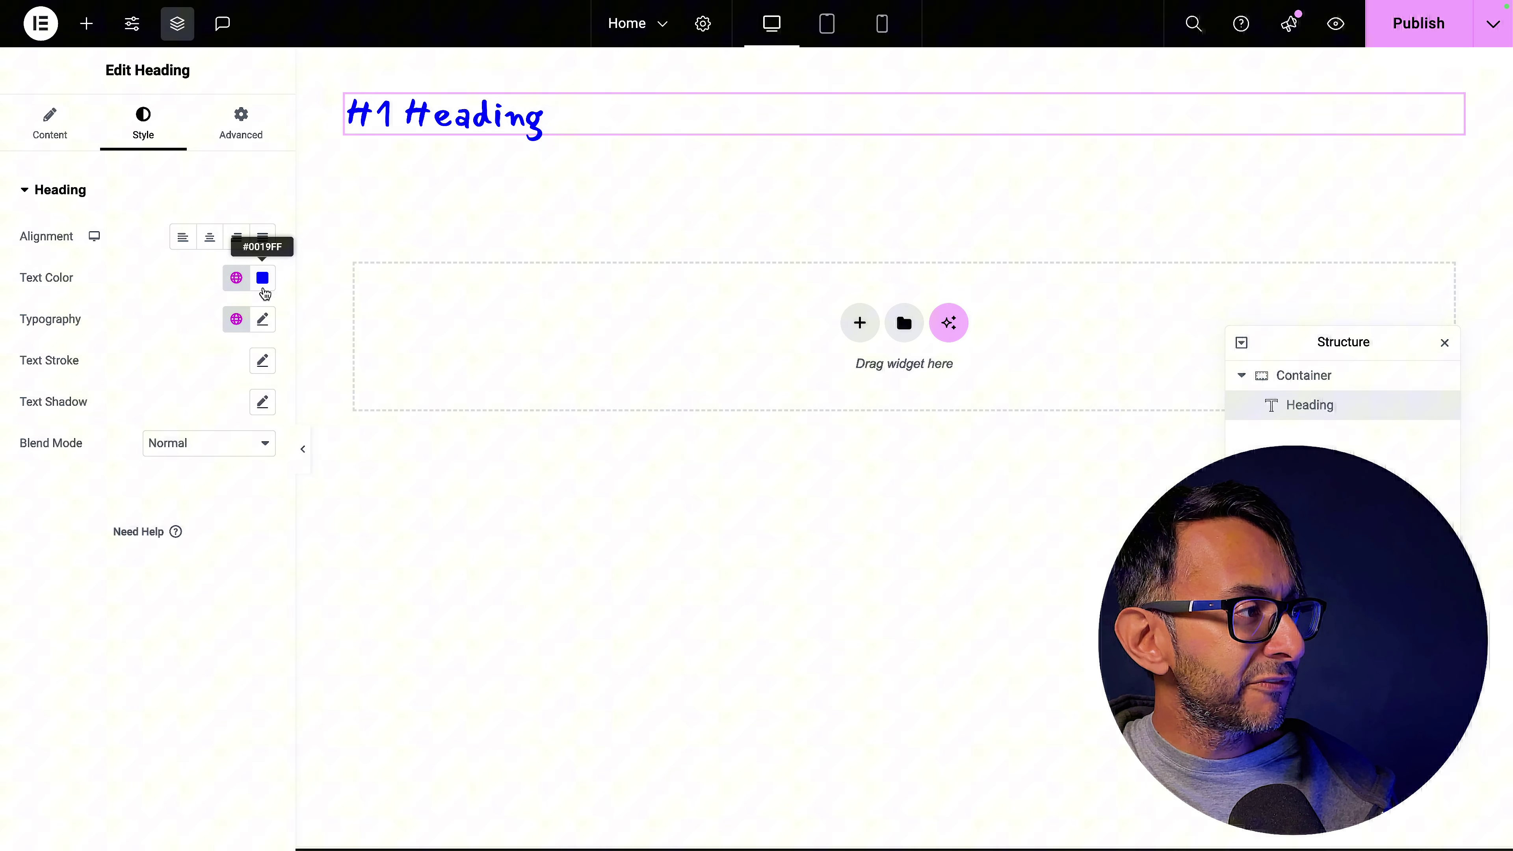
# Confirm the heading's typography uses the Mansalva font family, then publish the page.
pyautogui.click(262, 319)
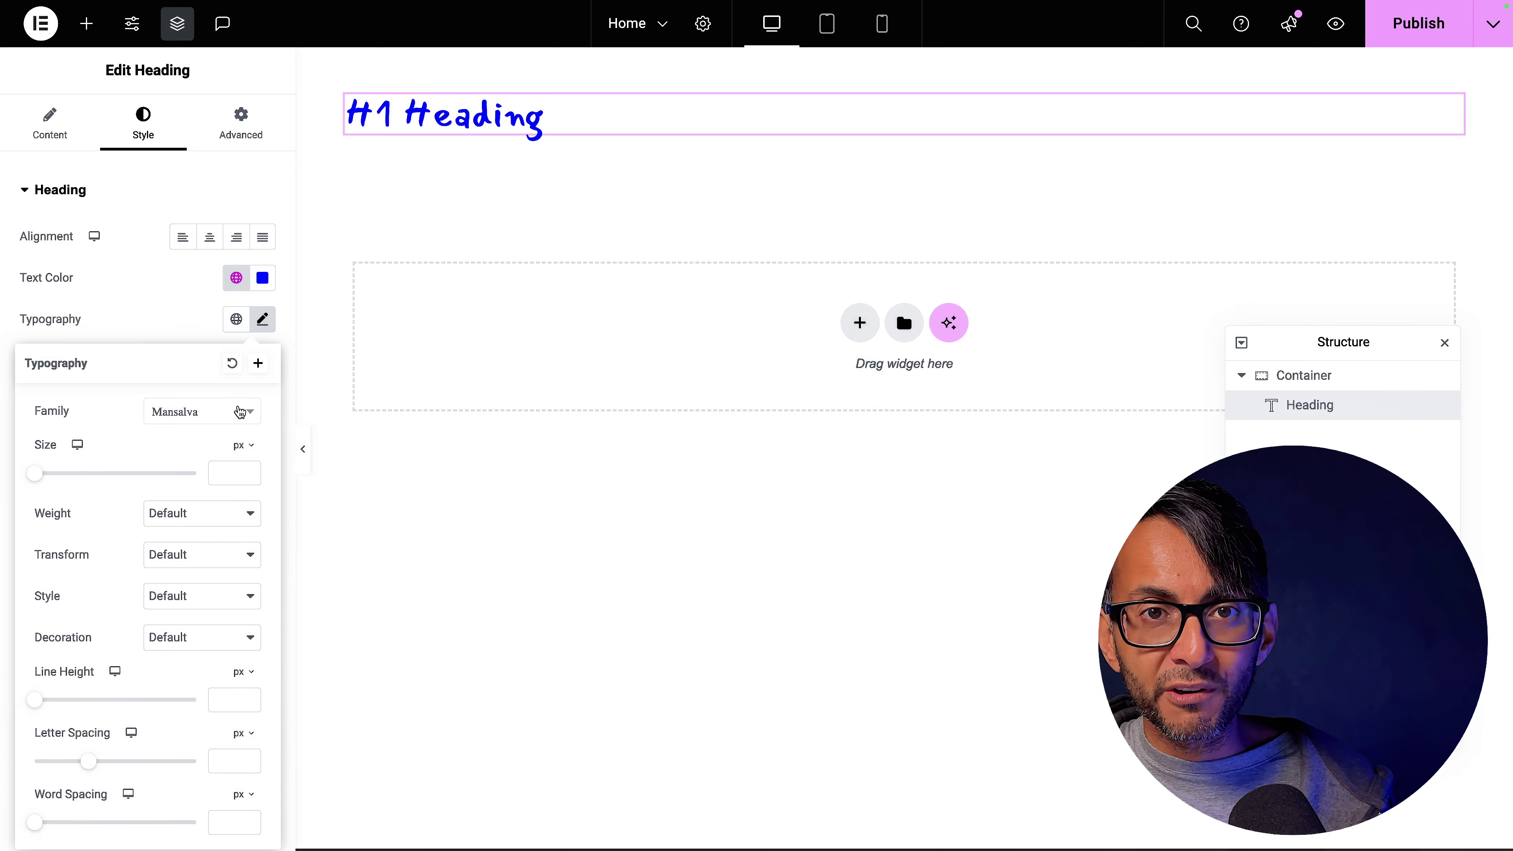
pyautogui.click(239, 411)
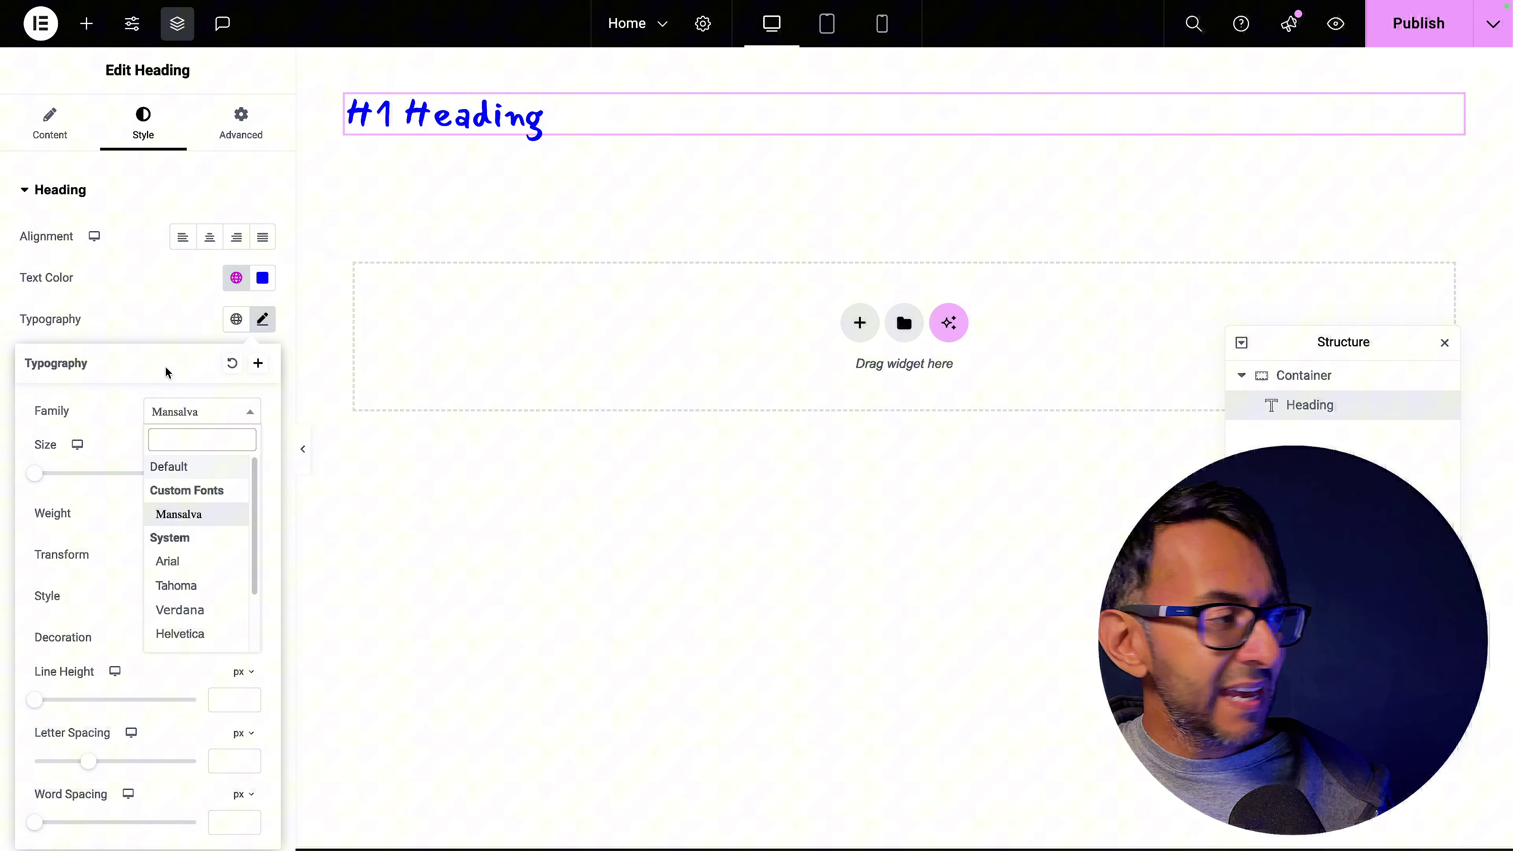
pyautogui.click(170, 320)
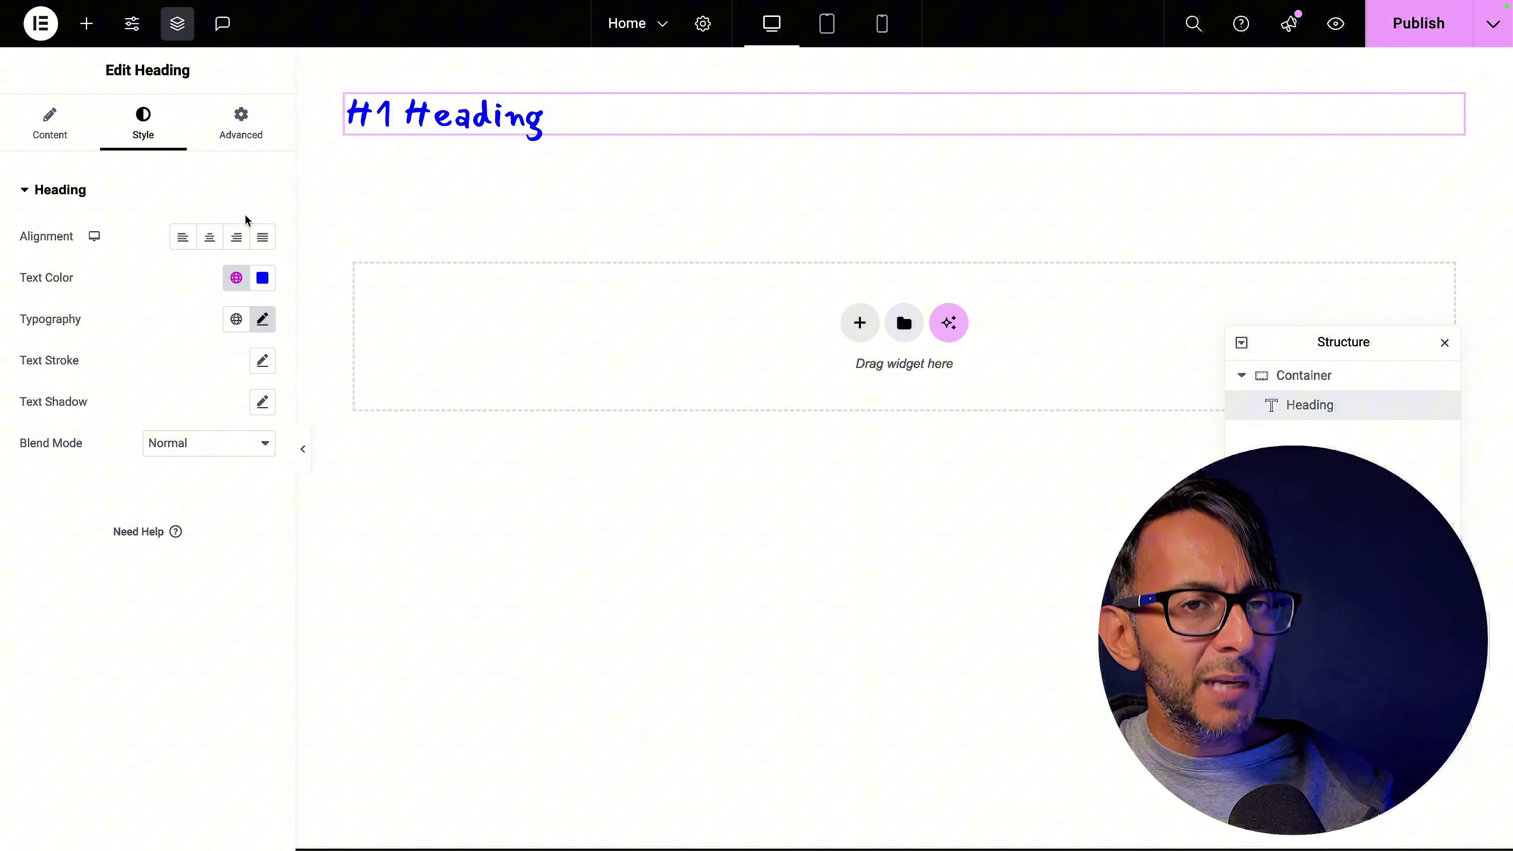
pyautogui.click(1420, 37)
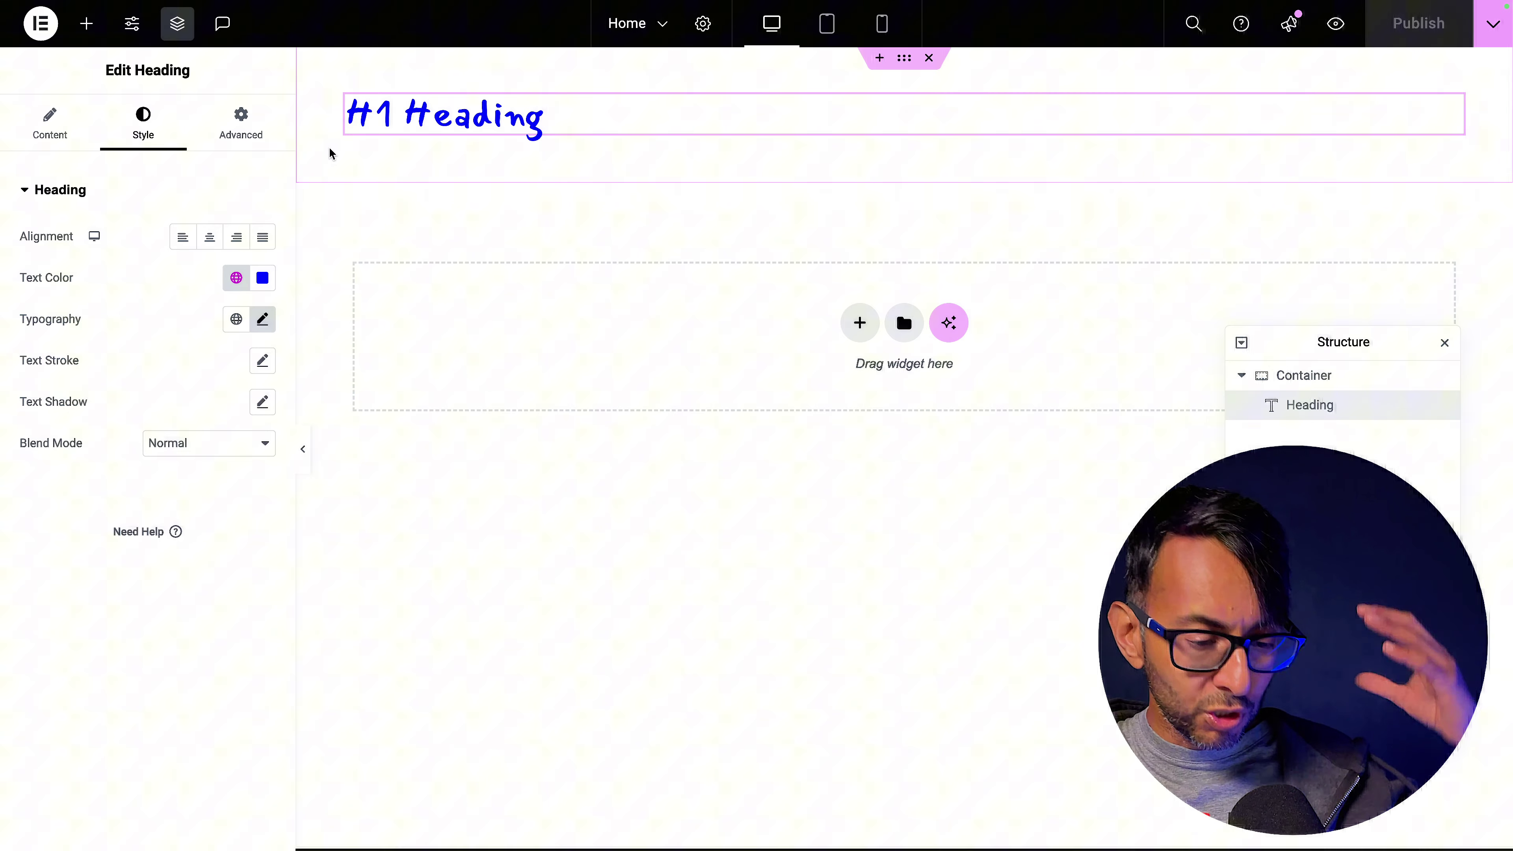
# Review the Global Colors in Site Settings.
pyautogui.click(132, 24)
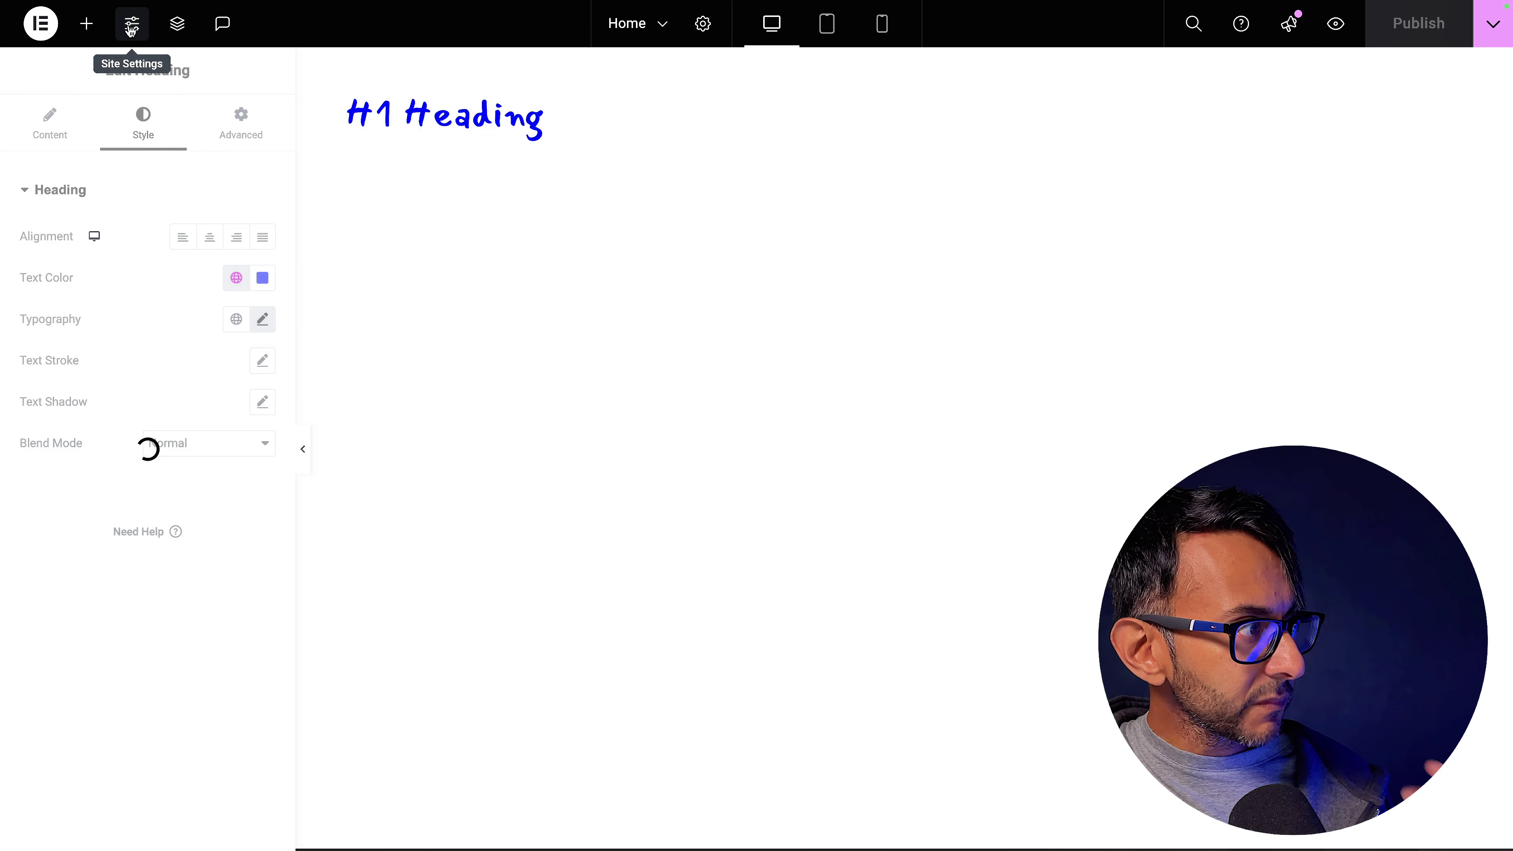
pyautogui.click(130, 174)
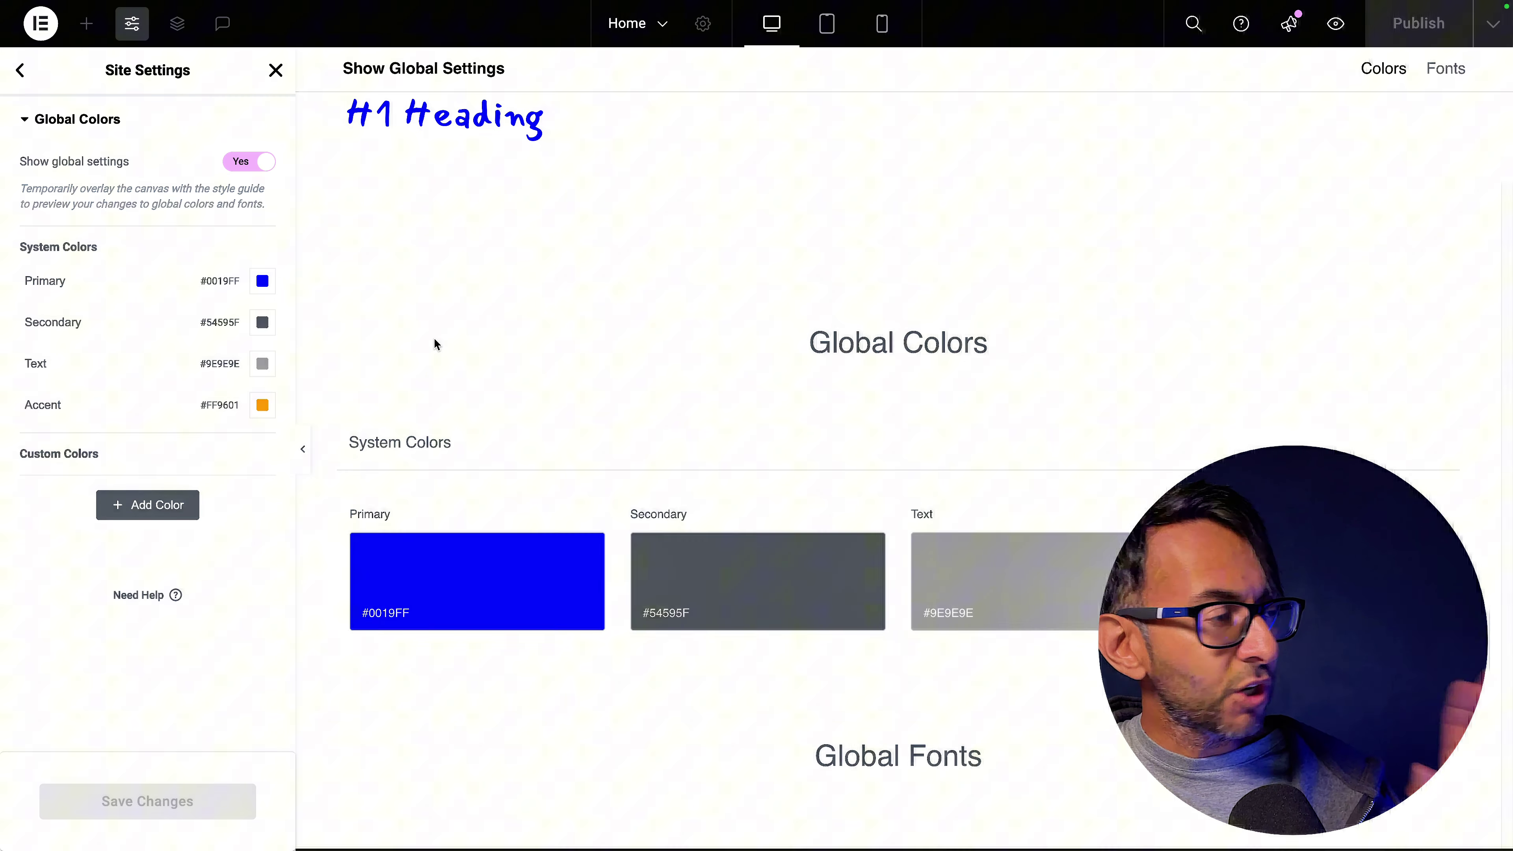
pyautogui.click(21, 70)
# Inspect the Primary global font's Mansalva family, then close Site Settings.
pyautogui.click(127, 190)
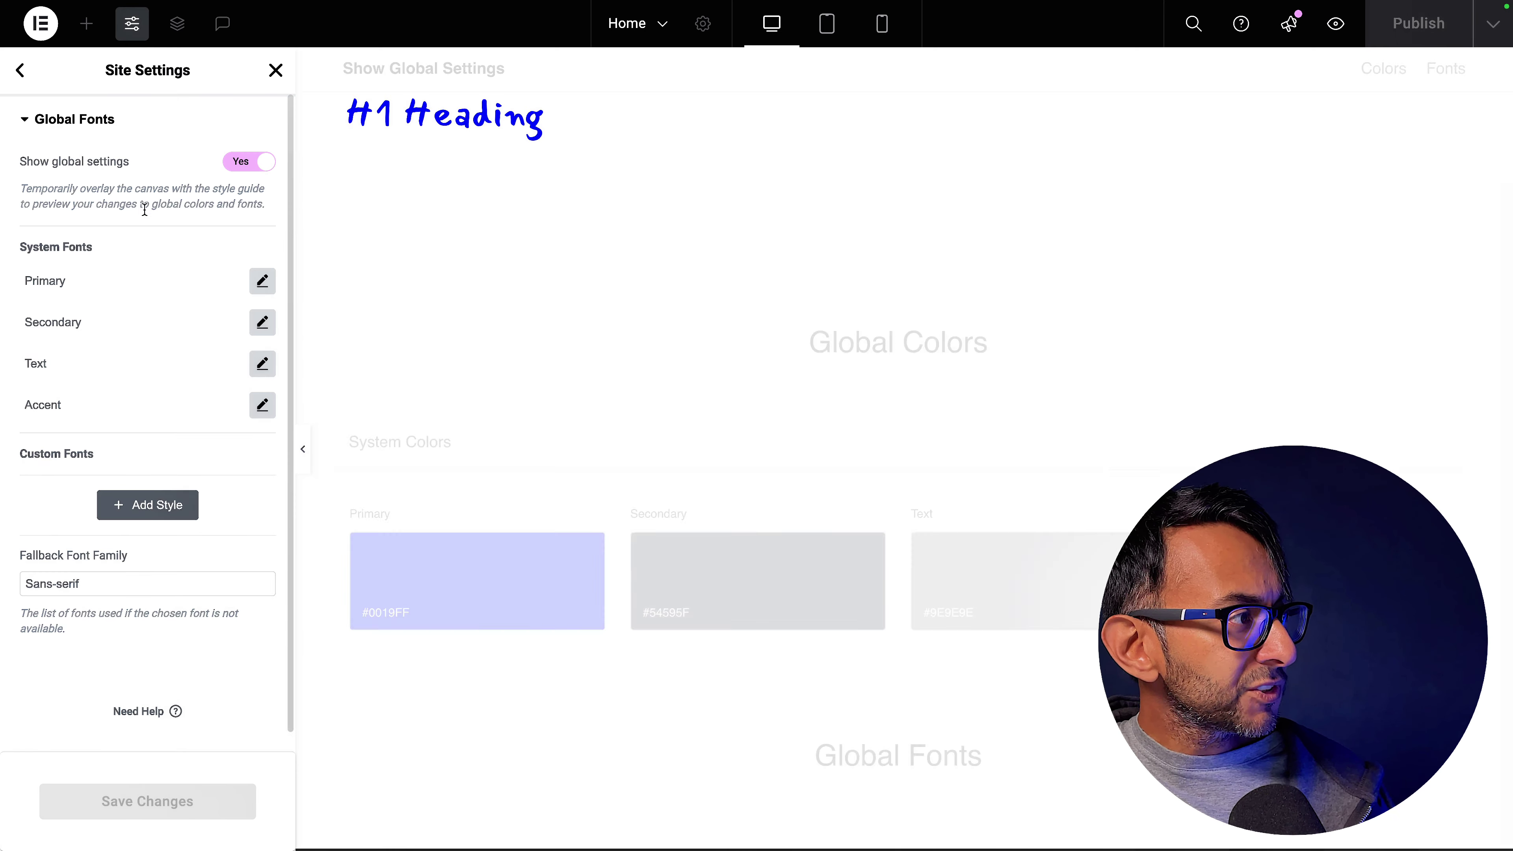
pyautogui.click(262, 280)
pyautogui.click(202, 373)
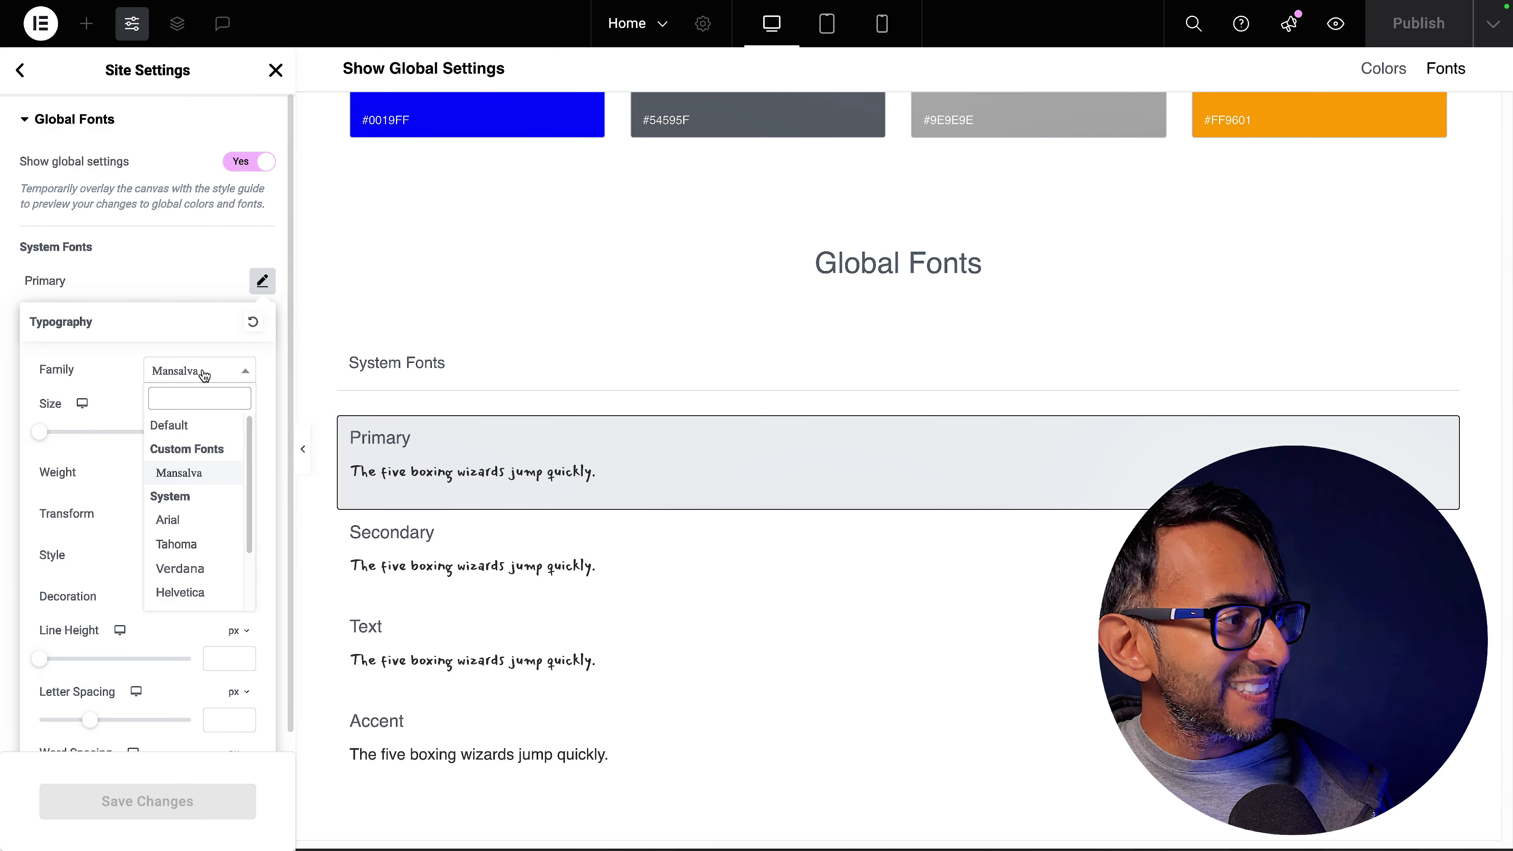
pyautogui.click(154, 271)
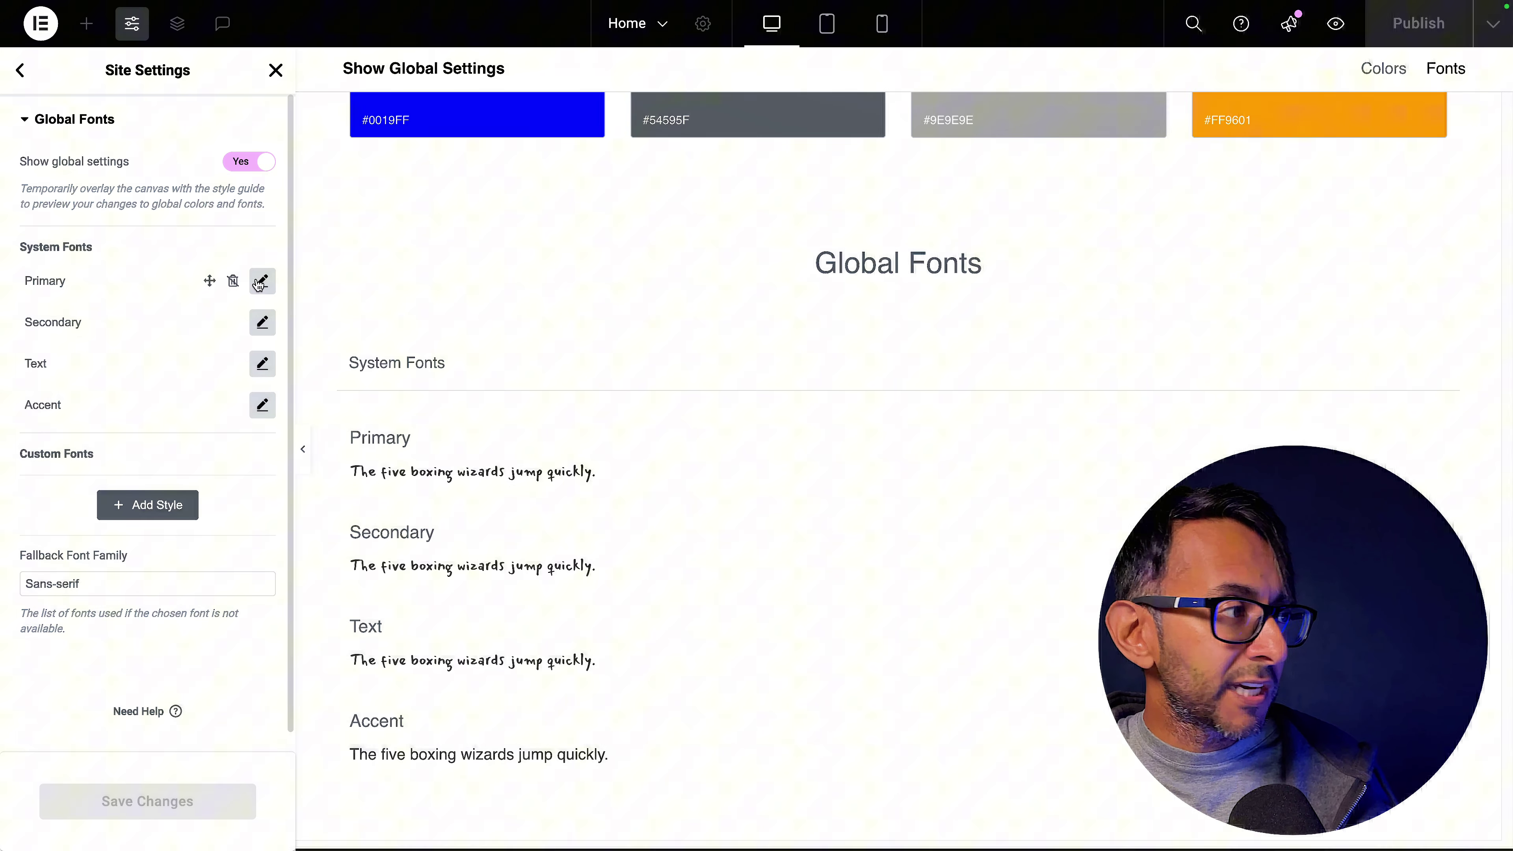
pyautogui.click(260, 282)
pyautogui.click(262, 281)
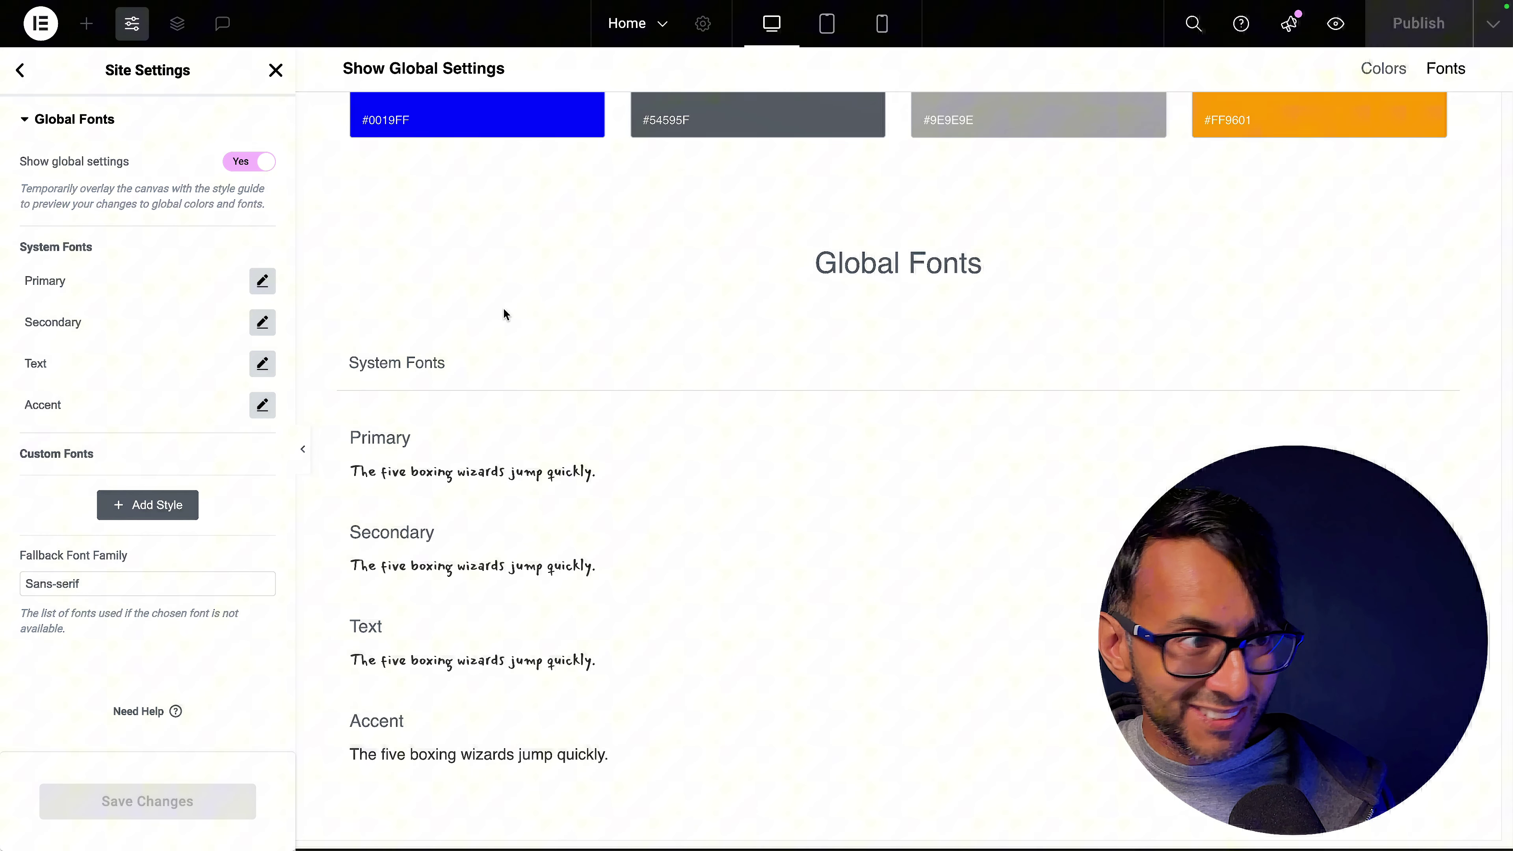
pyautogui.click(271, 72)
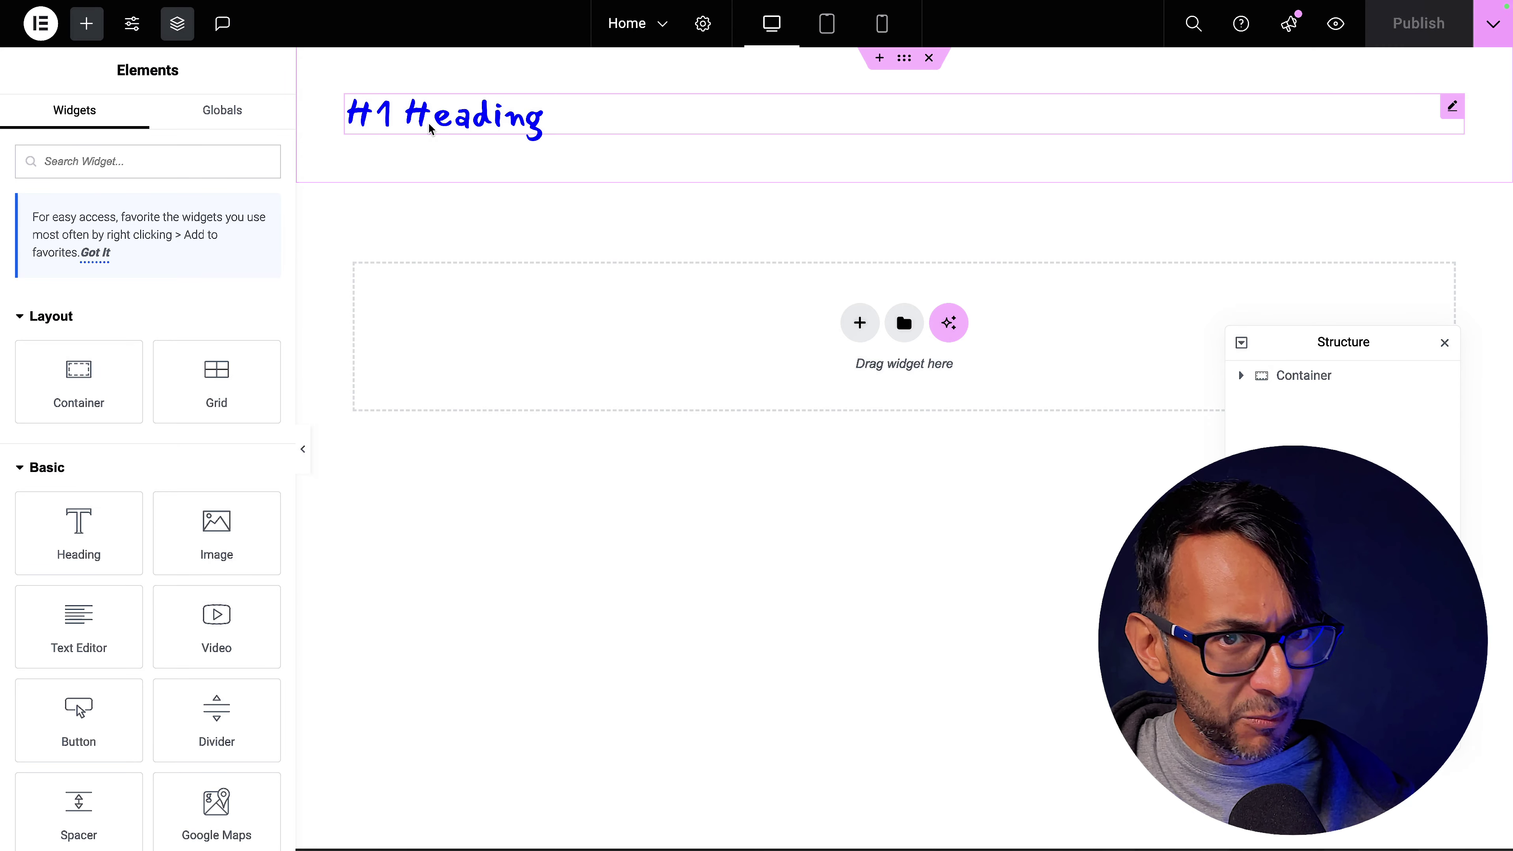
# Write an h1 rule in site Custom CSS: 5rem size, accent colour variable, Verdana, normal weight.
pyautogui.click(132, 24)
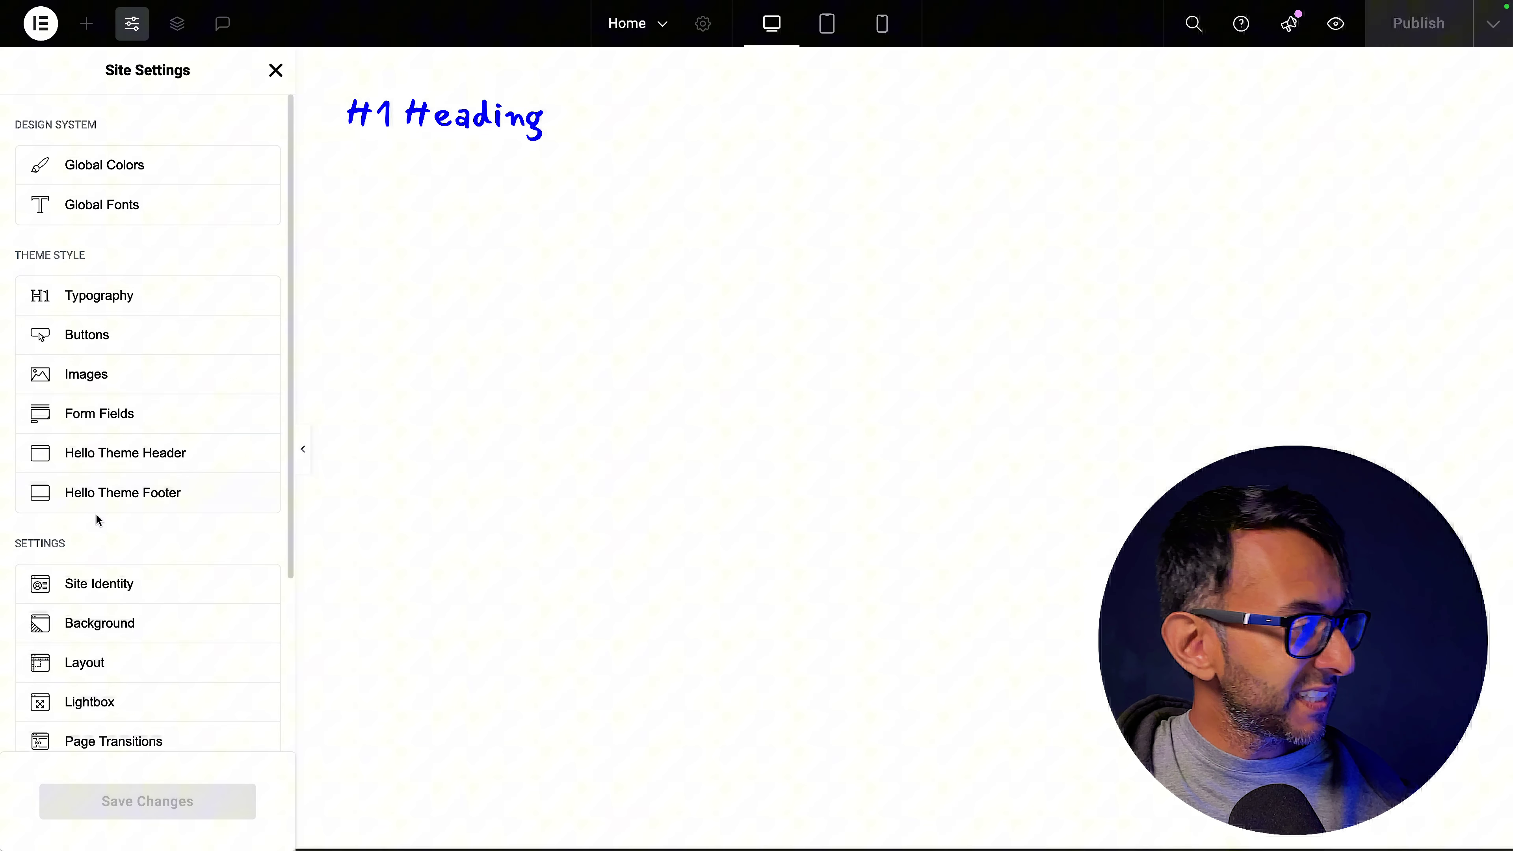
pyautogui.scroll(-4, 161, 554)
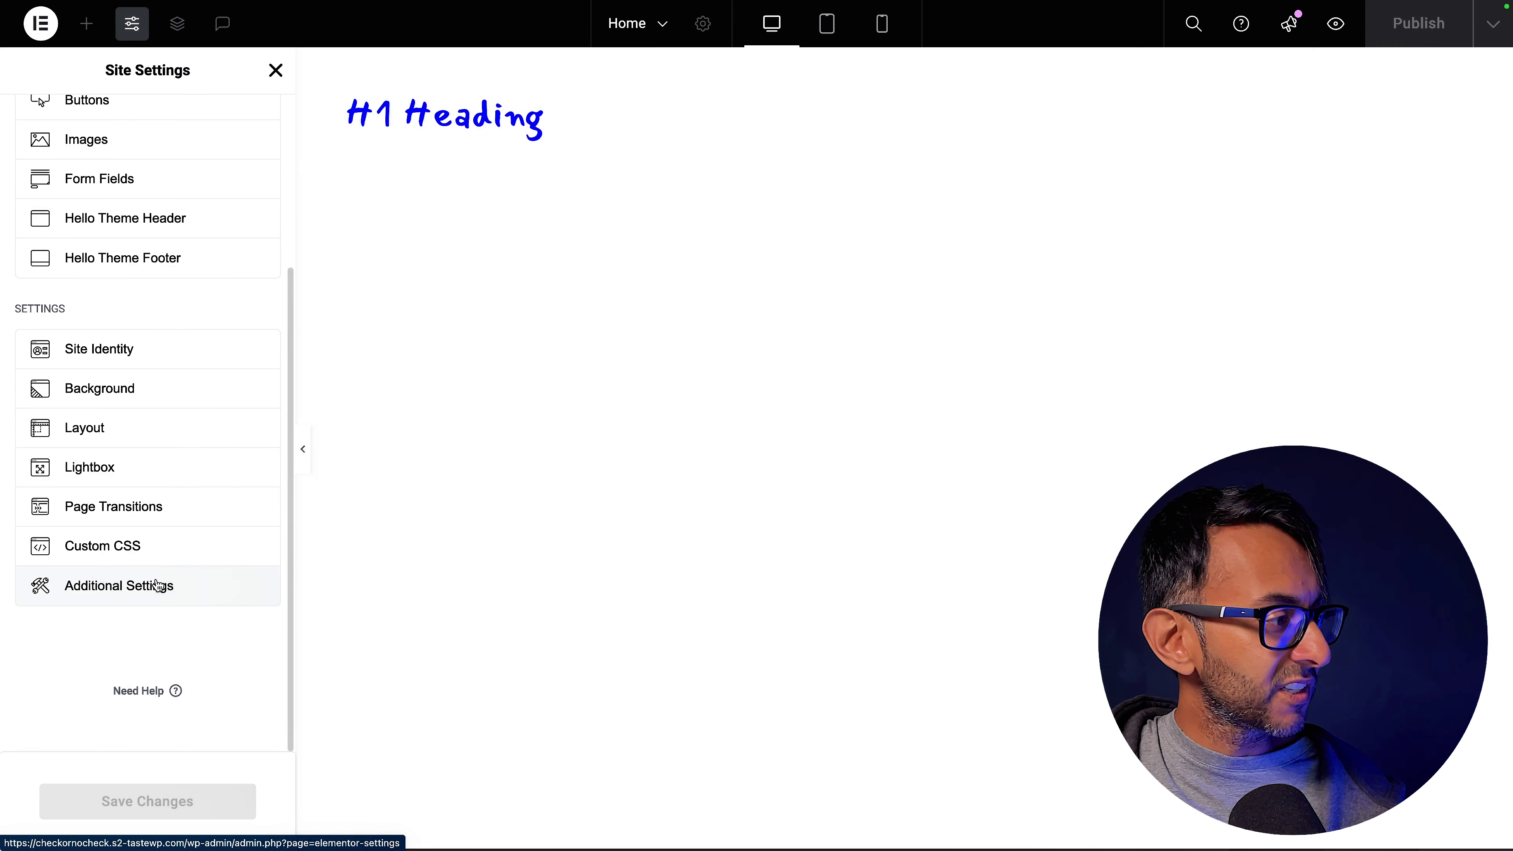
pyautogui.click(172, 551)
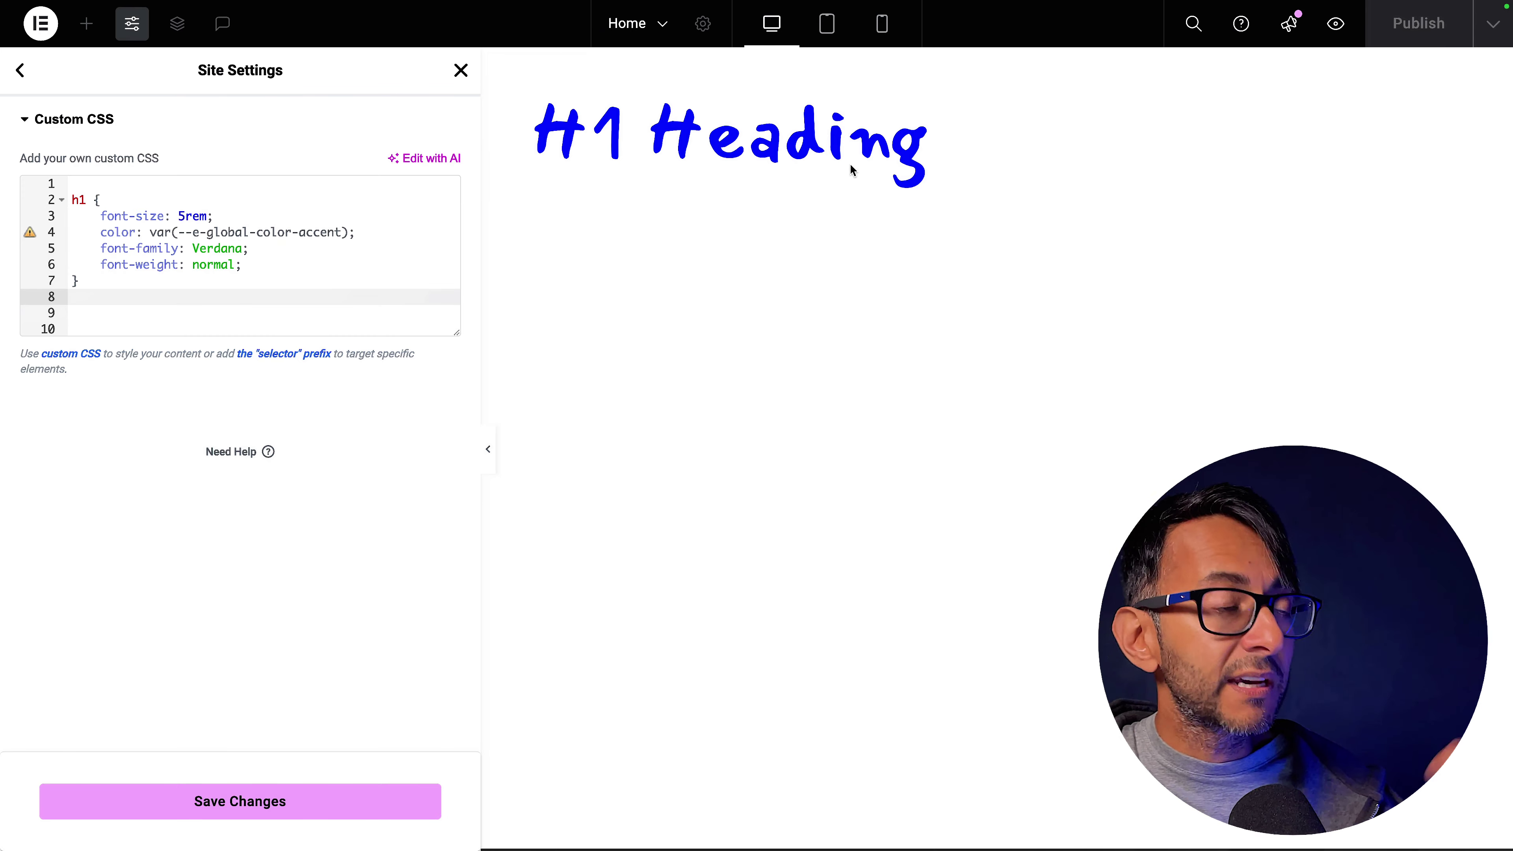
pyautogui.click(363, 250)
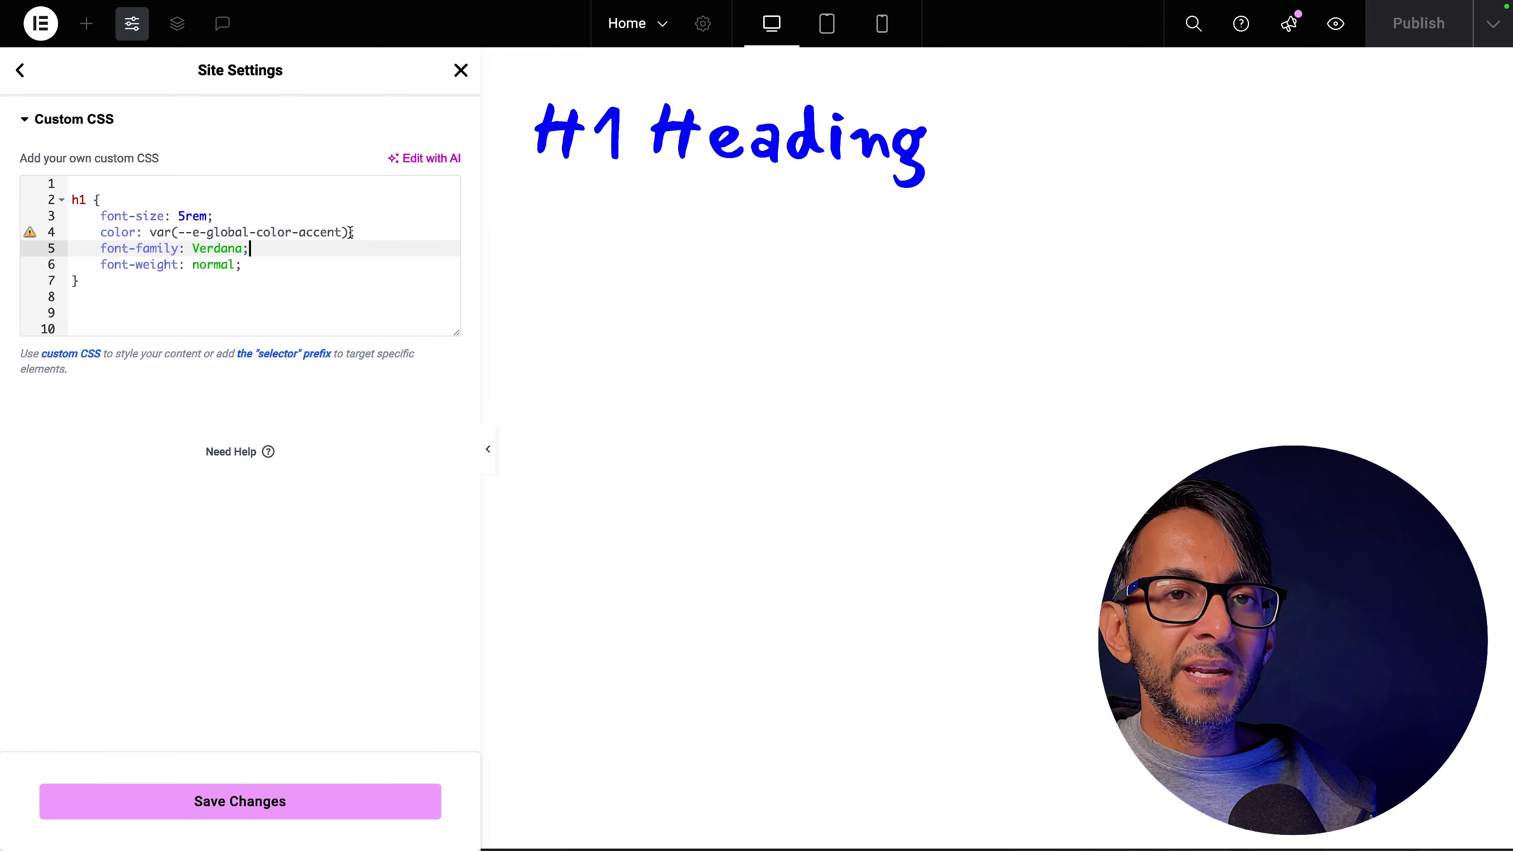
# Append !important to the h1 colour and font-family declarations and select the font-family line.
pyautogui.click(350, 233)
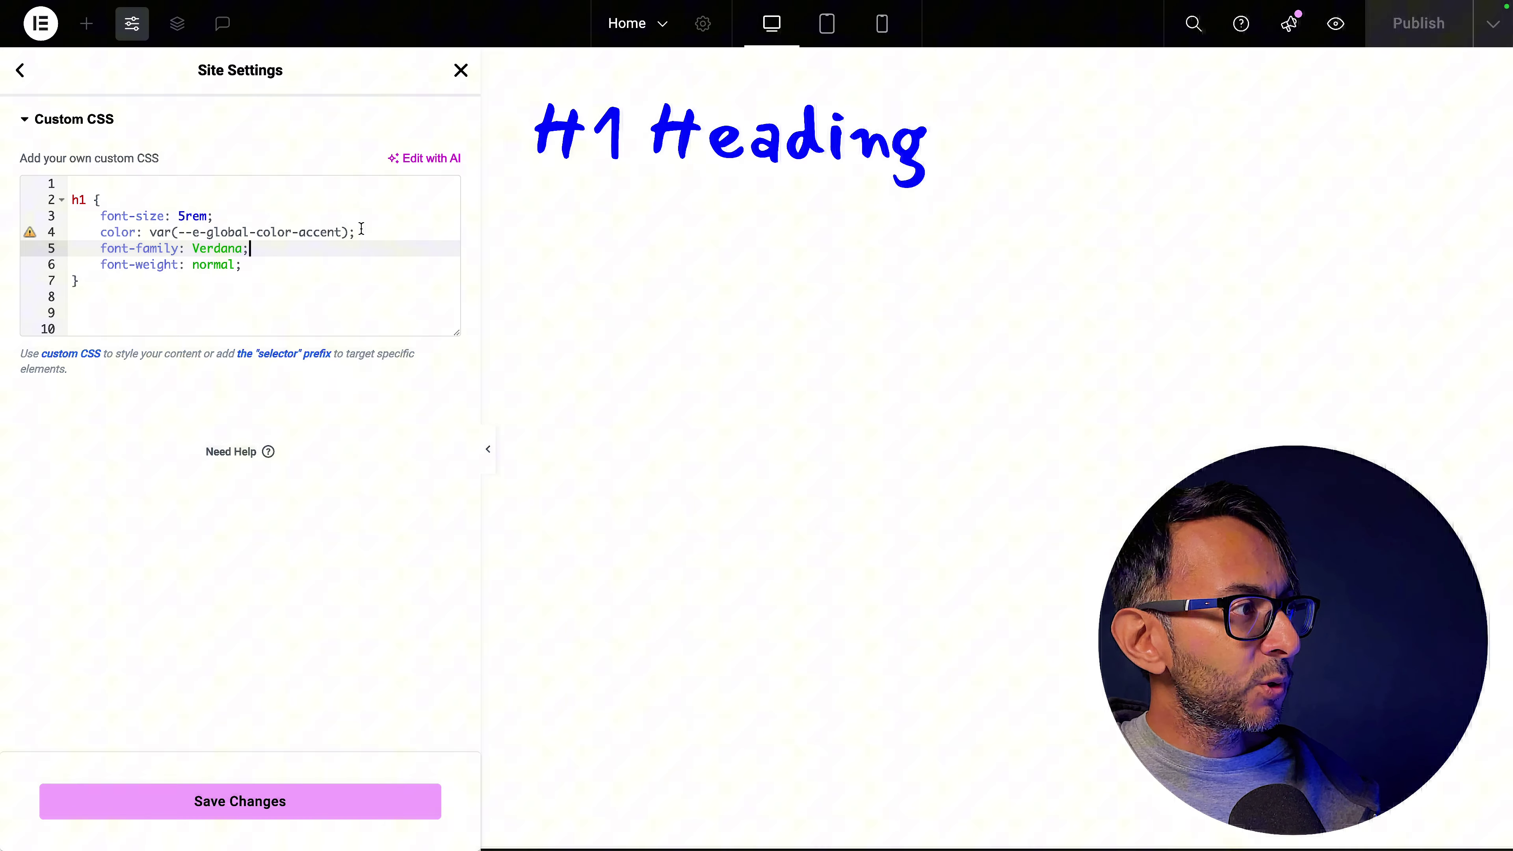
pyautogui.write('!important')
pyautogui.press('Down')
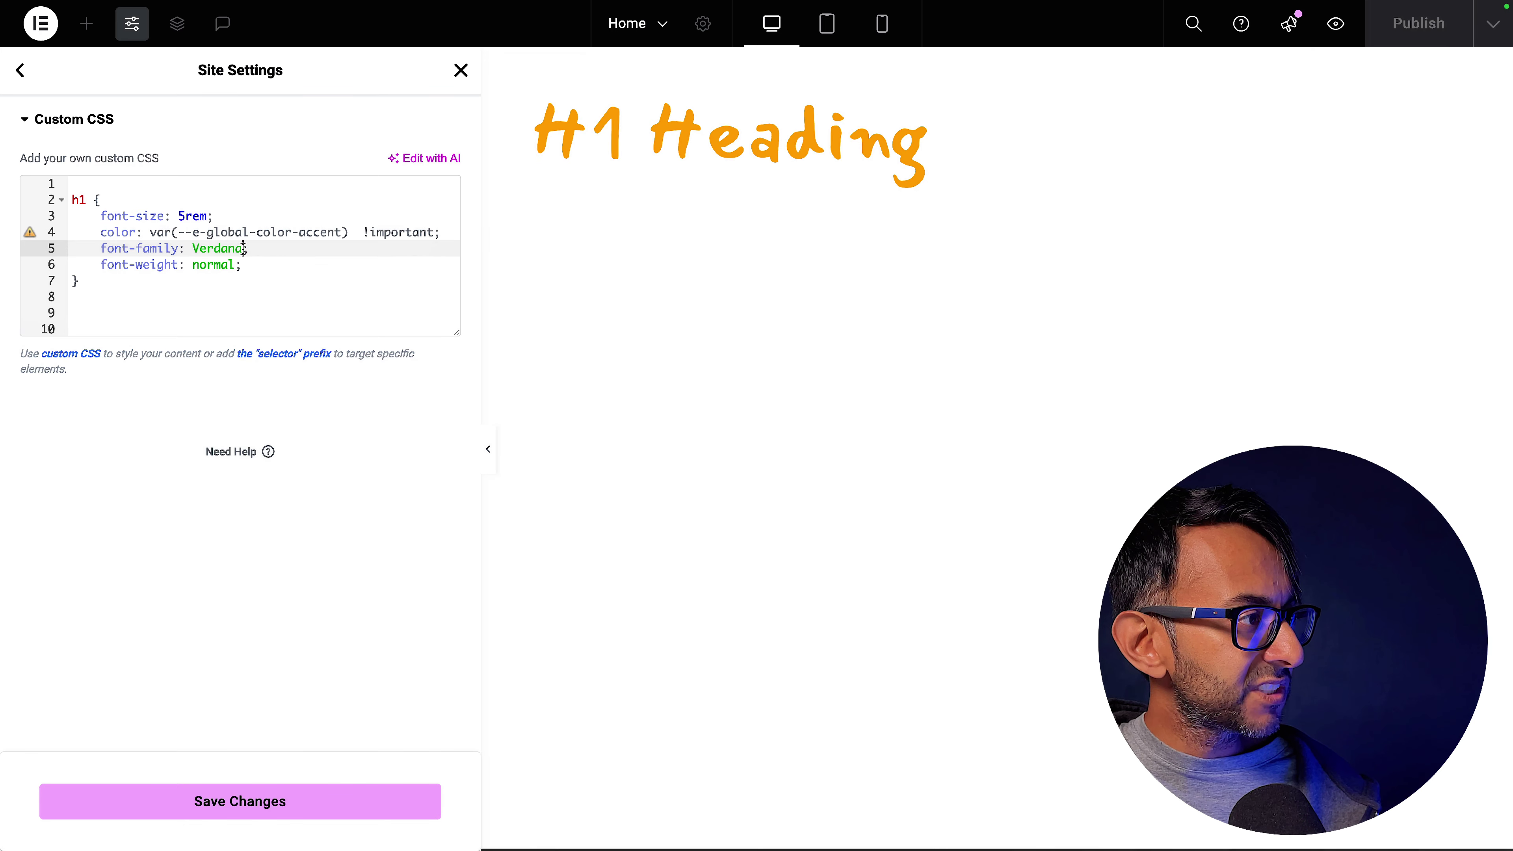
pyautogui.press('Left')
pyautogui.write('!important')
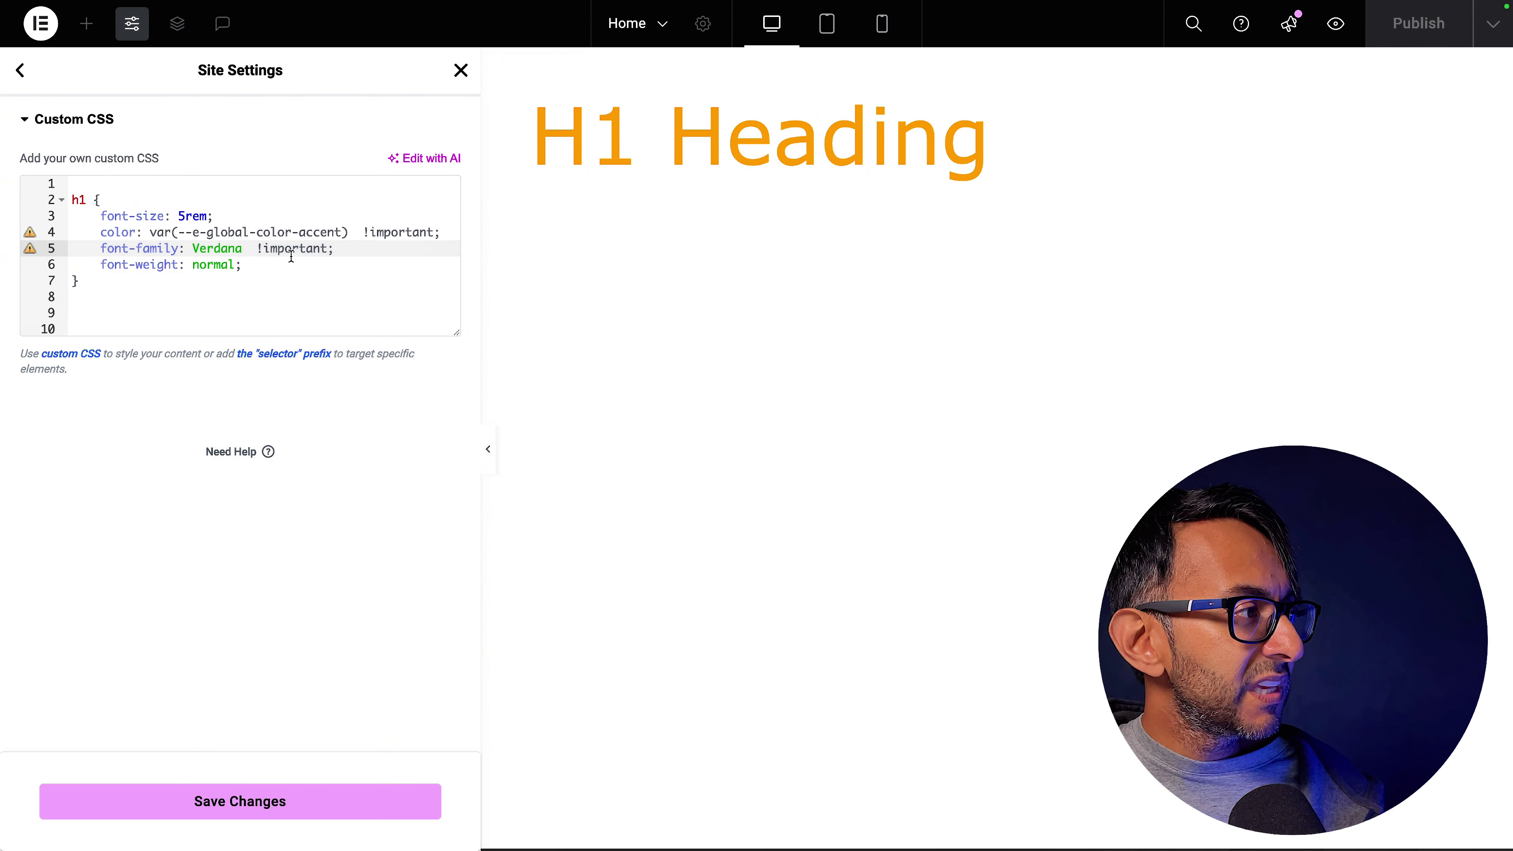
pyautogui.click(307, 249)
pyautogui.moveTo(349, 254); pyautogui.dragTo(71, 254)
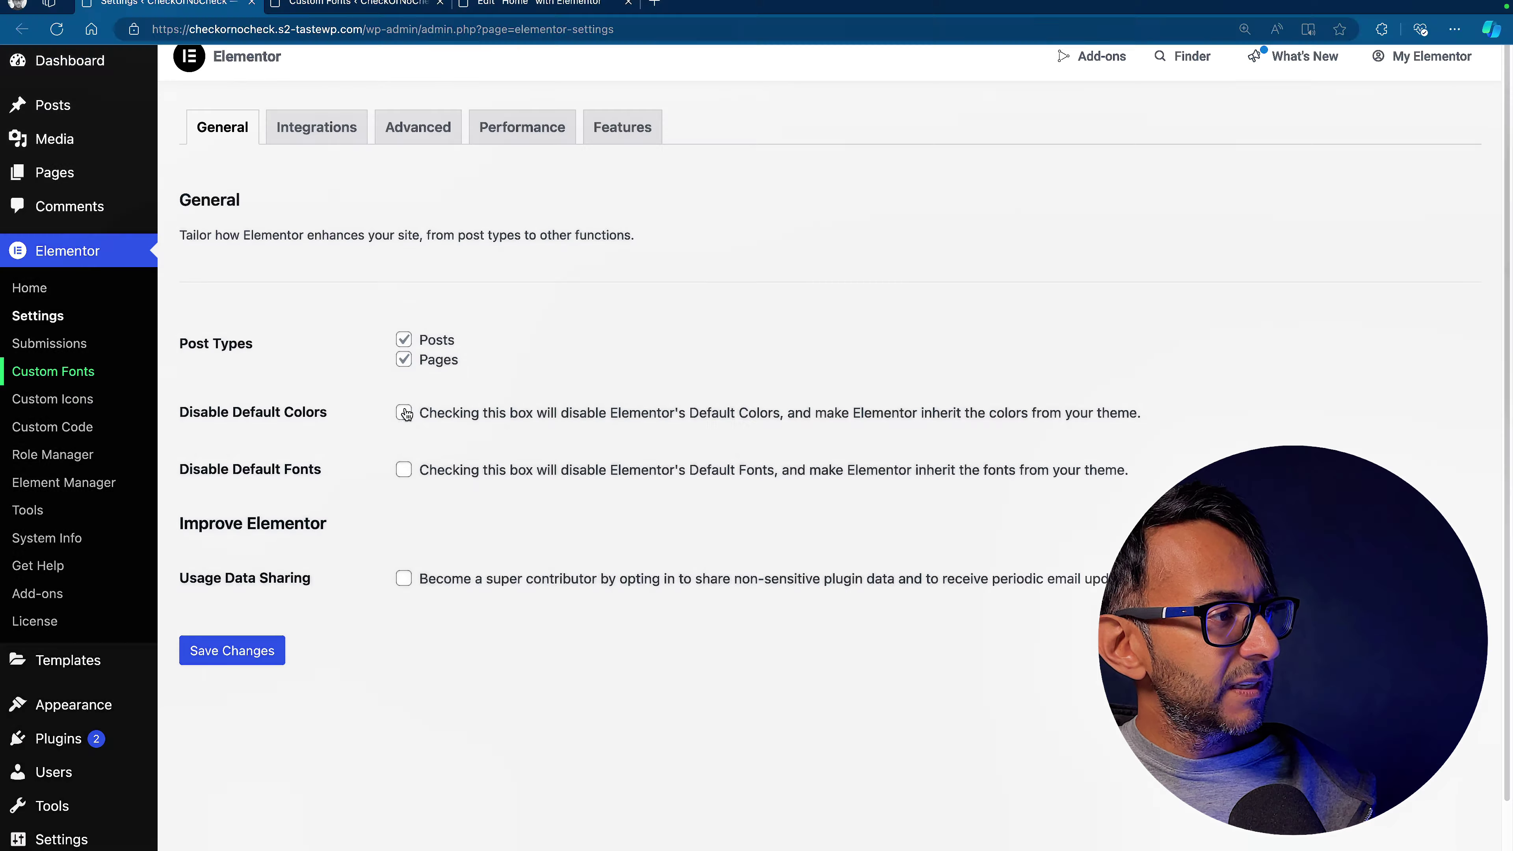
# Disable Elementor's default colours and fonts, save, and add a new Heading widget.
pyautogui.click(404, 413)
pyautogui.click(404, 471)
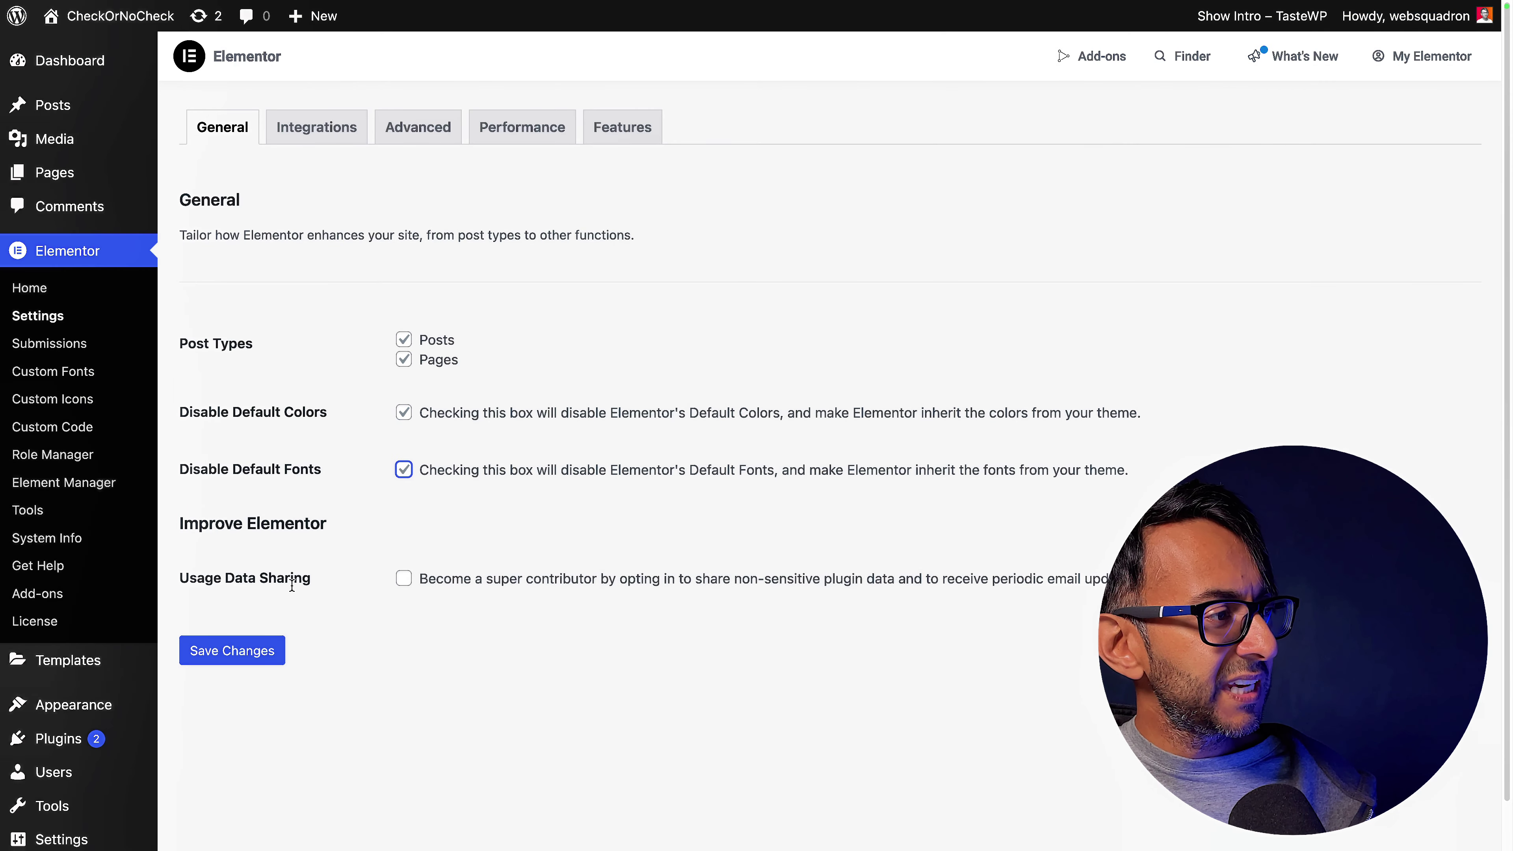
pyautogui.click(250, 662)
pyautogui.moveTo(118, 495); pyautogui.dragTo(670, 170)
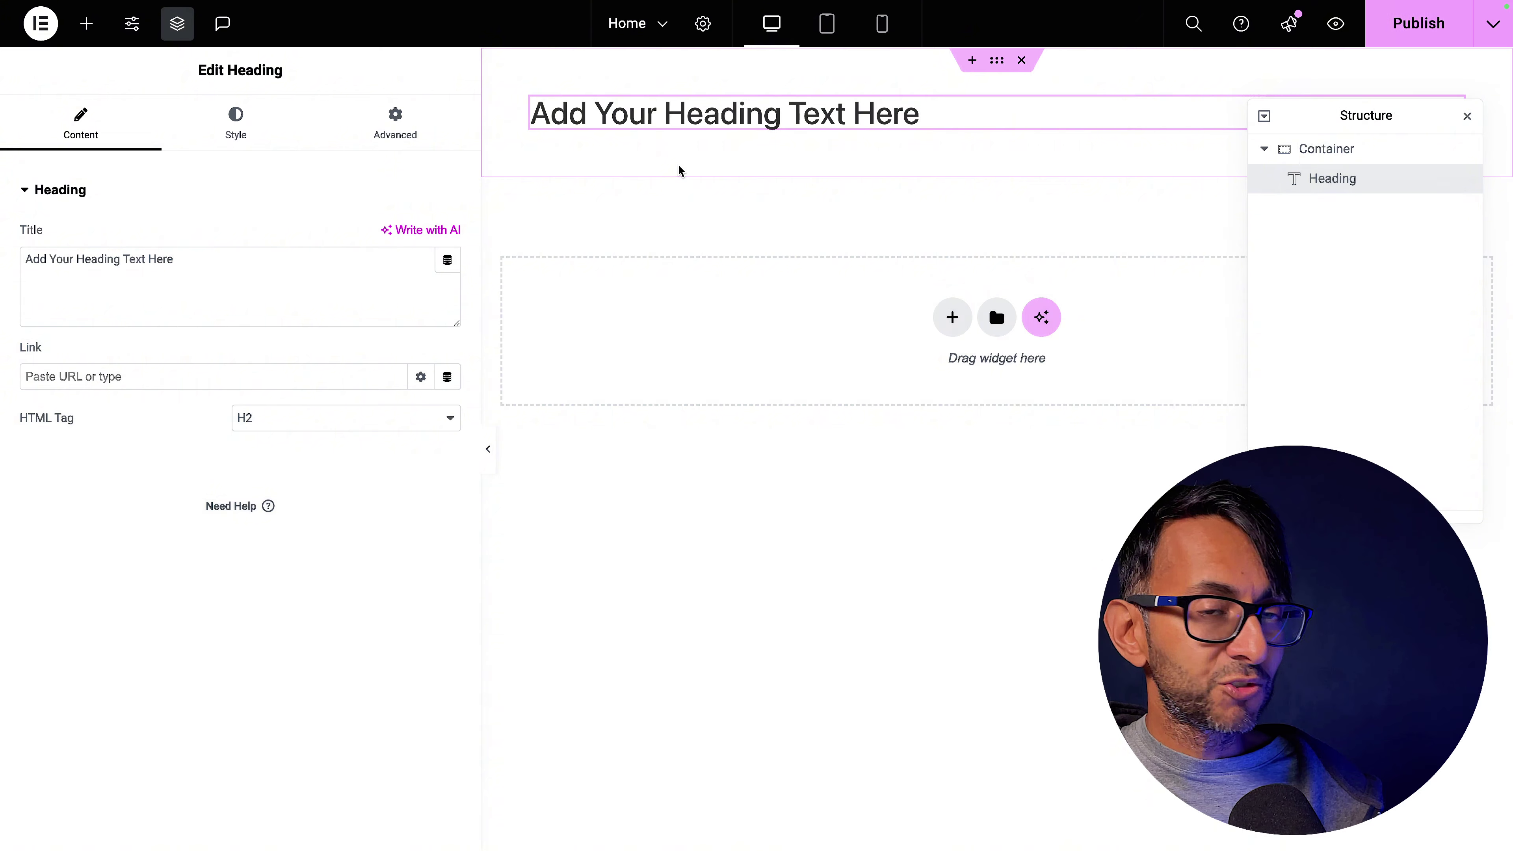
# Retitle the new heading 'H1 Heading' and check its Typography style options.
pyautogui.tripleClick(149, 249)
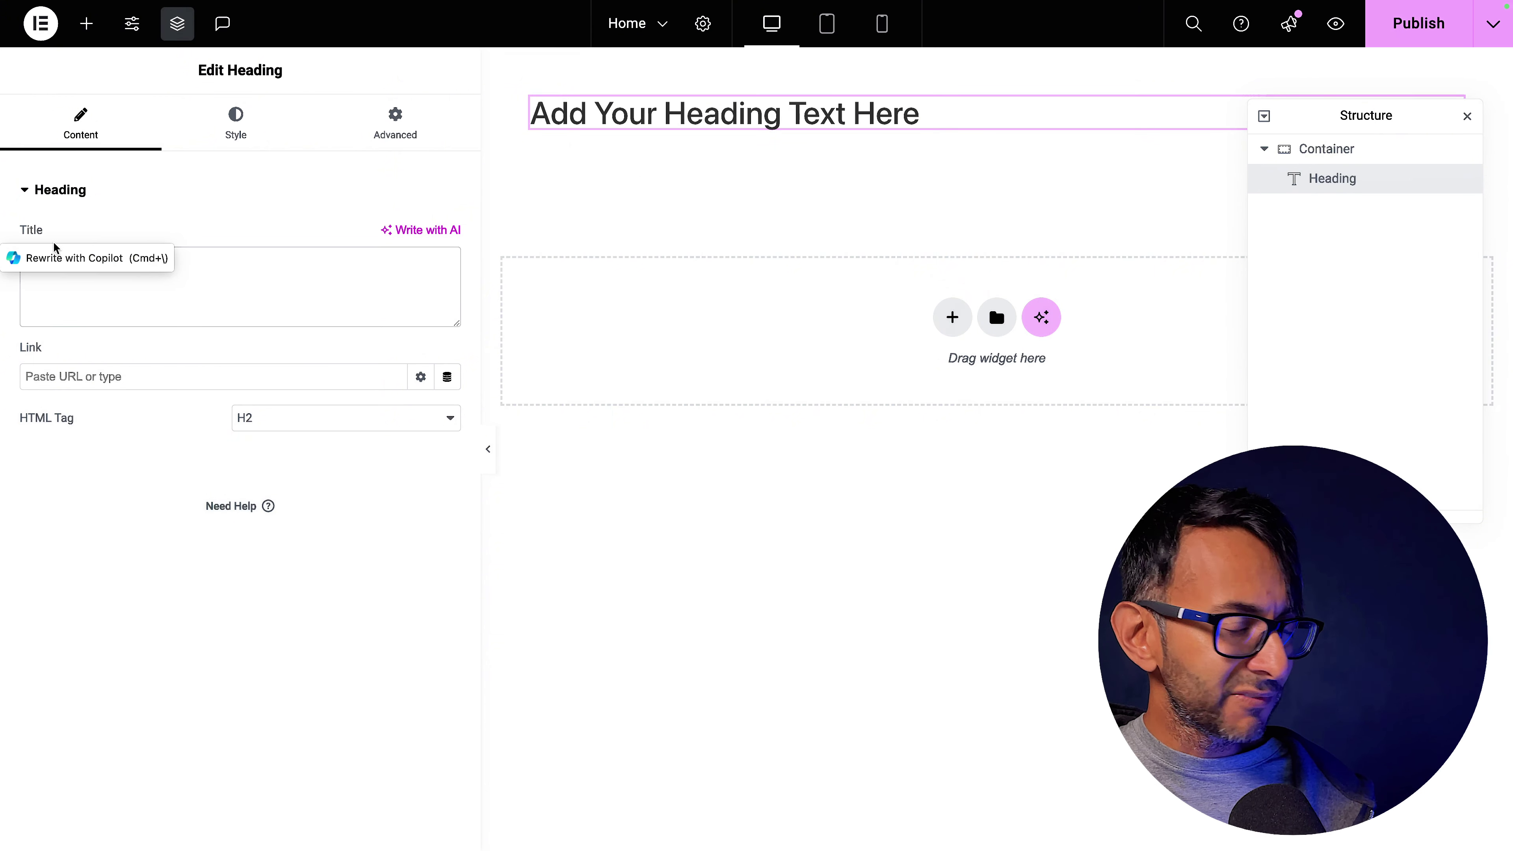
pyautogui.write('H1 Heading')
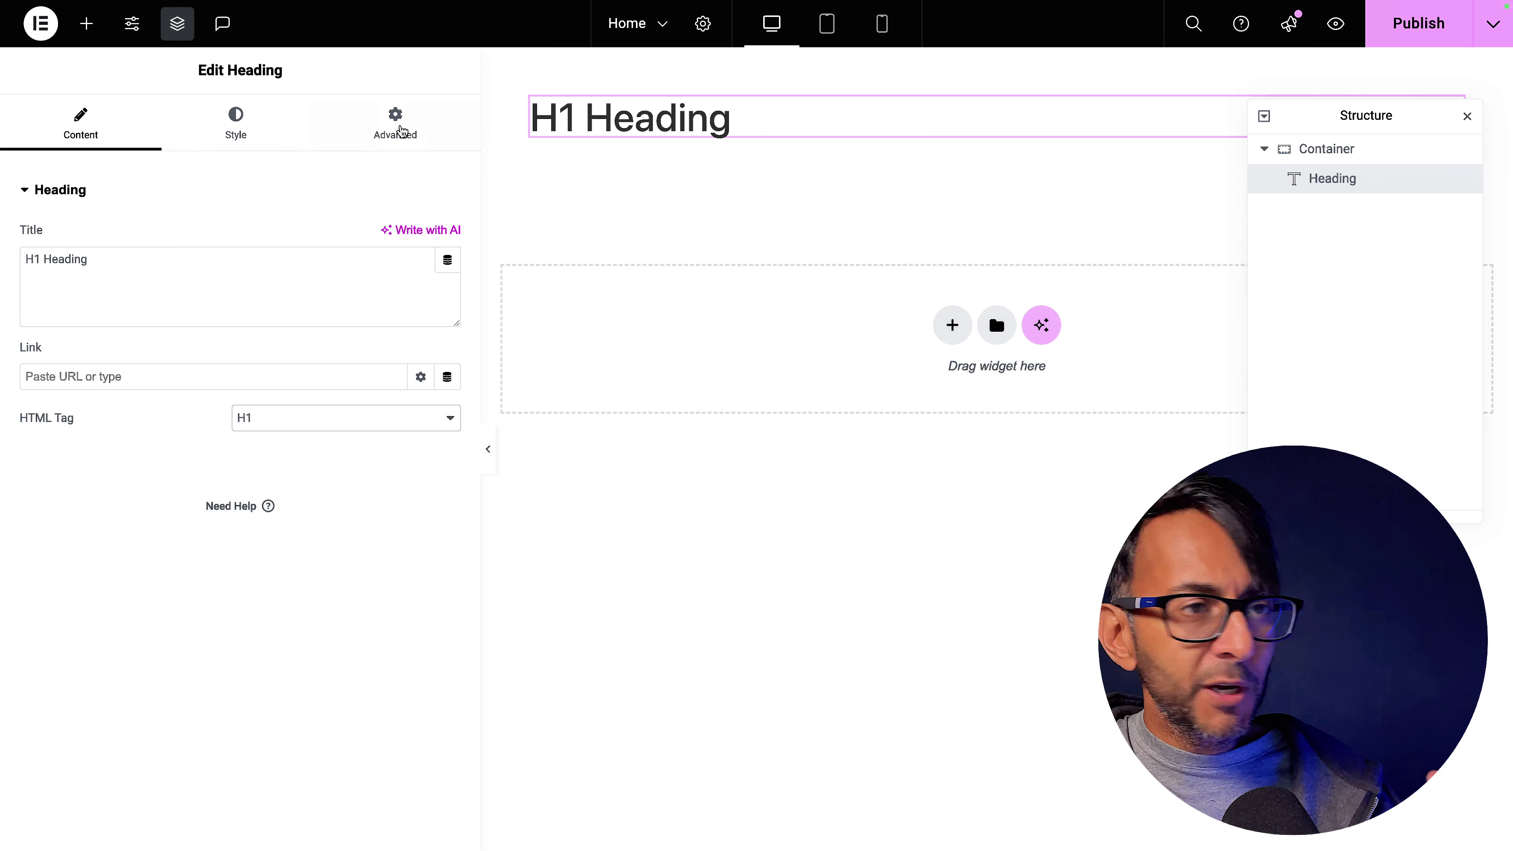
pyautogui.click(285, 113)
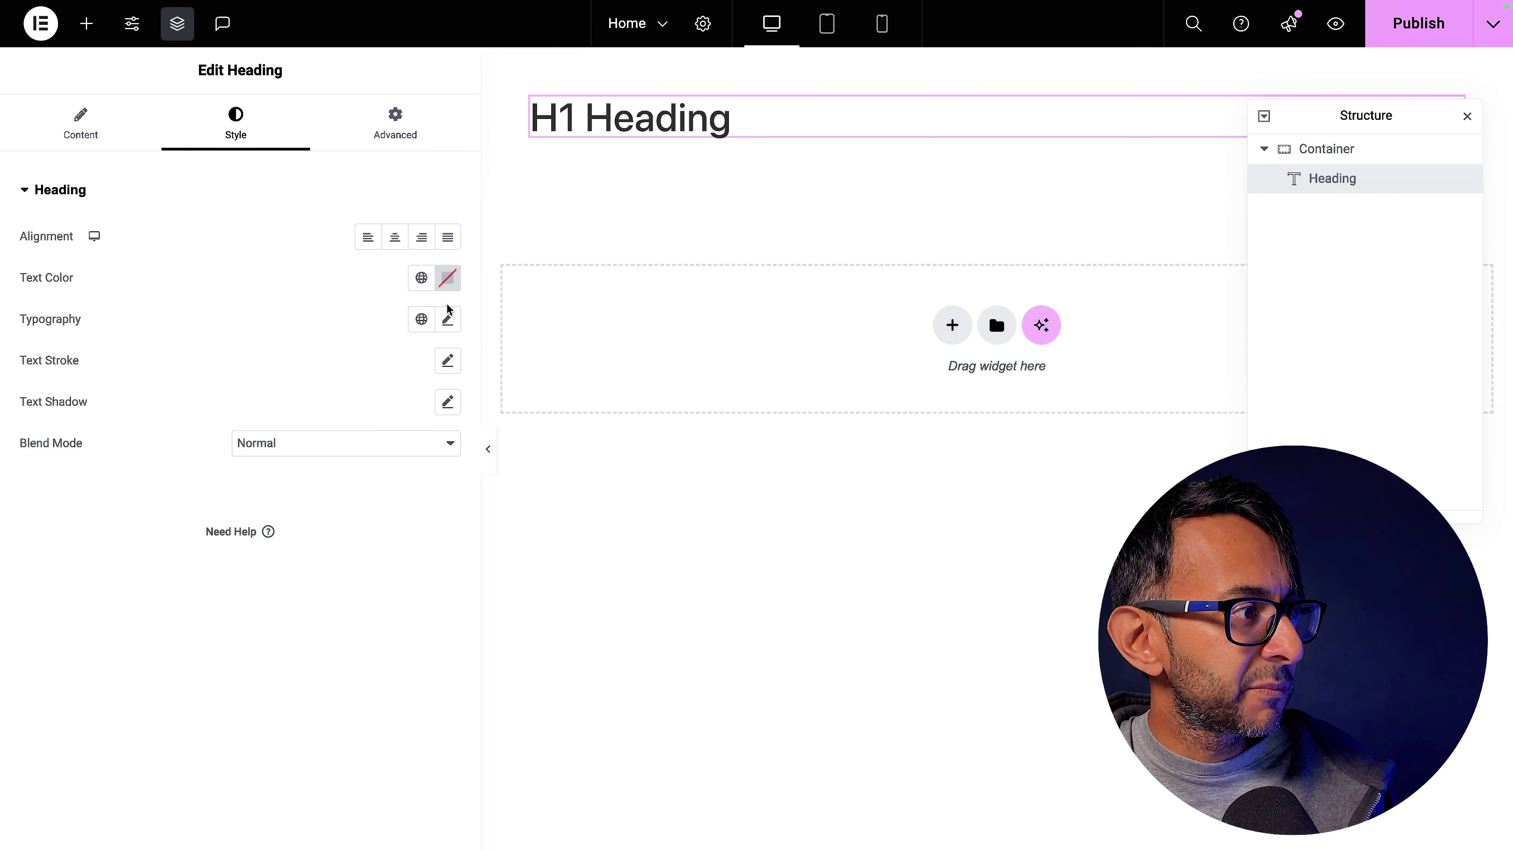
pyautogui.click(448, 320)
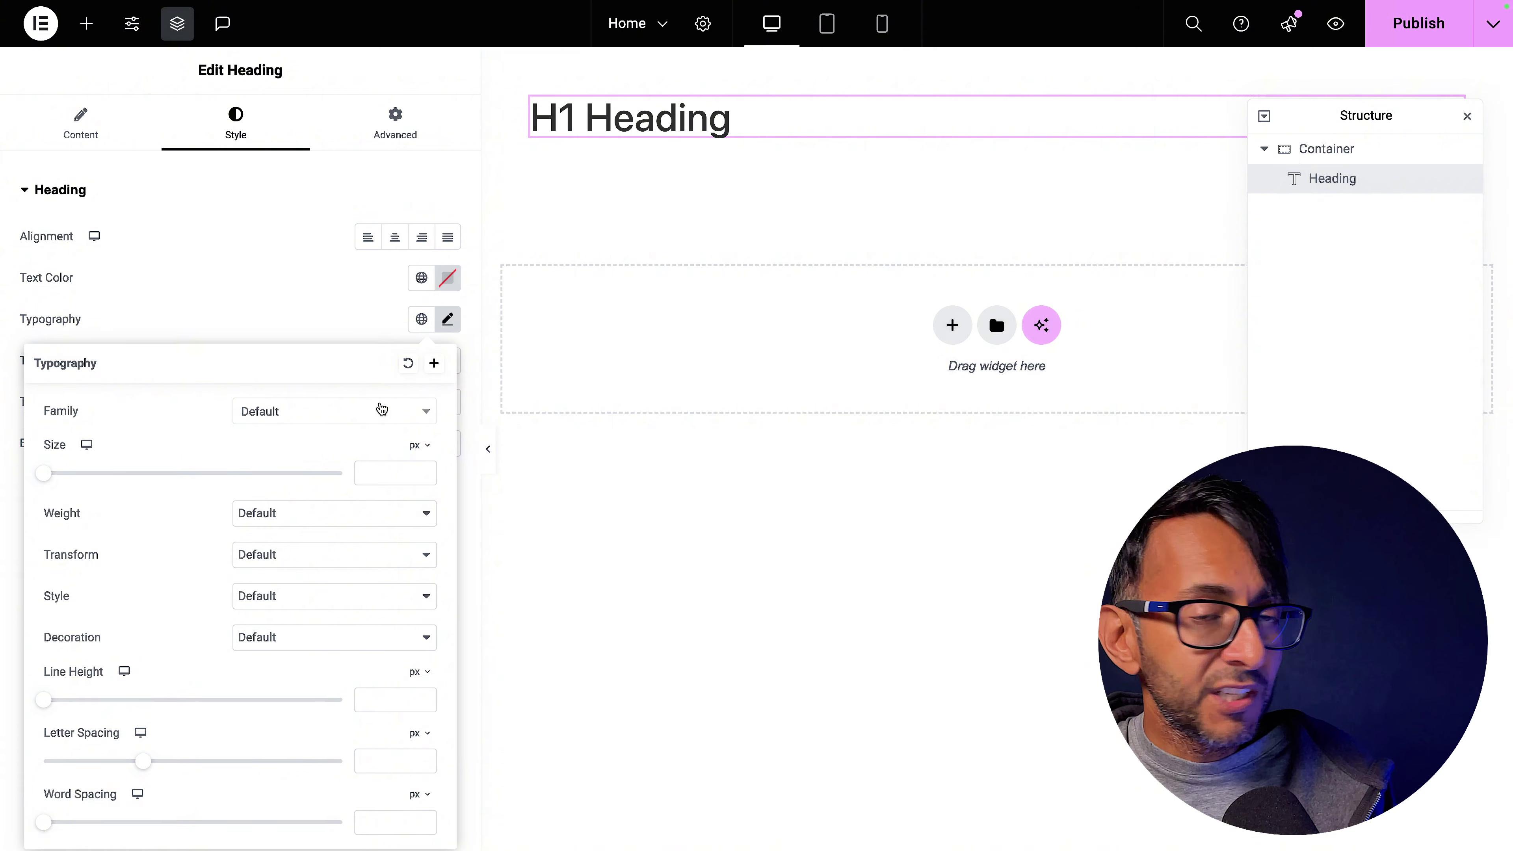
pyautogui.click(266, 291)
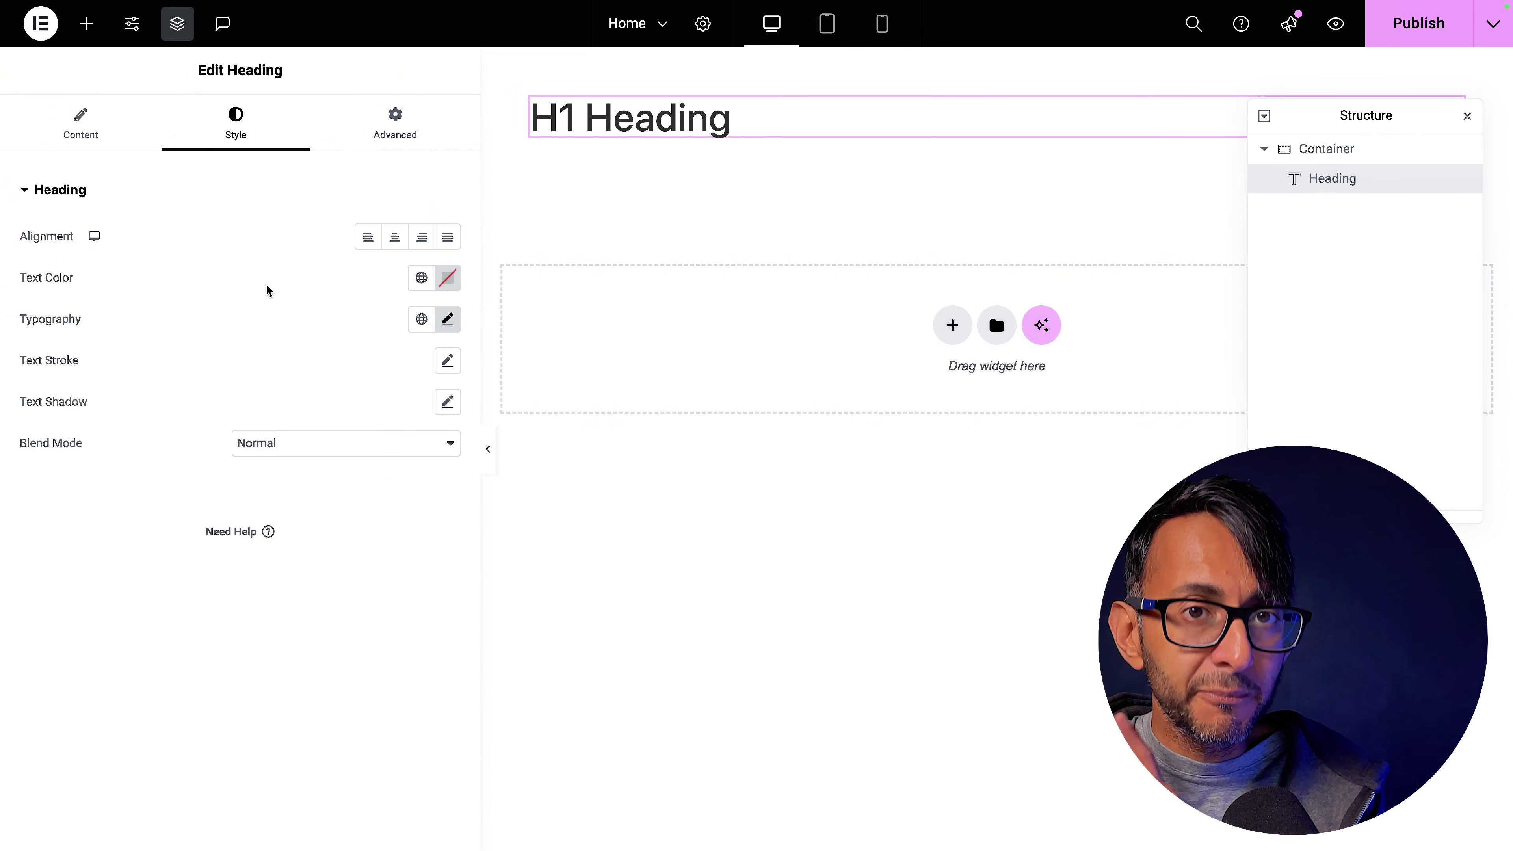
# Paste the prepared h1 rule into the site's Custom CSS.
pyautogui.click(133, 24)
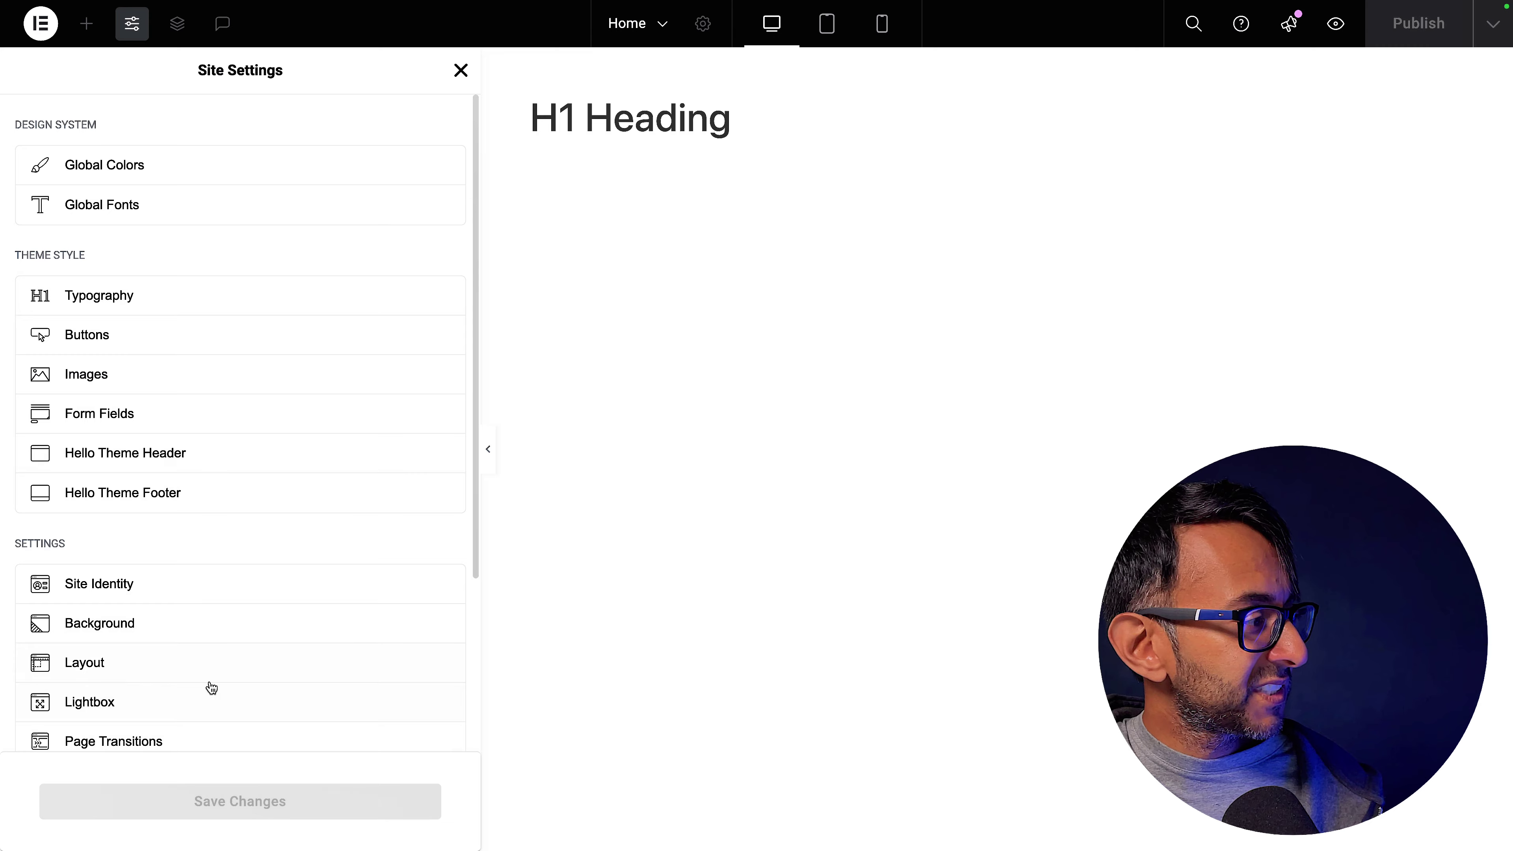
pyautogui.scroll(-3, 212, 685)
pyautogui.scroll(-2, 214, 679)
pyautogui.click(236, 540)
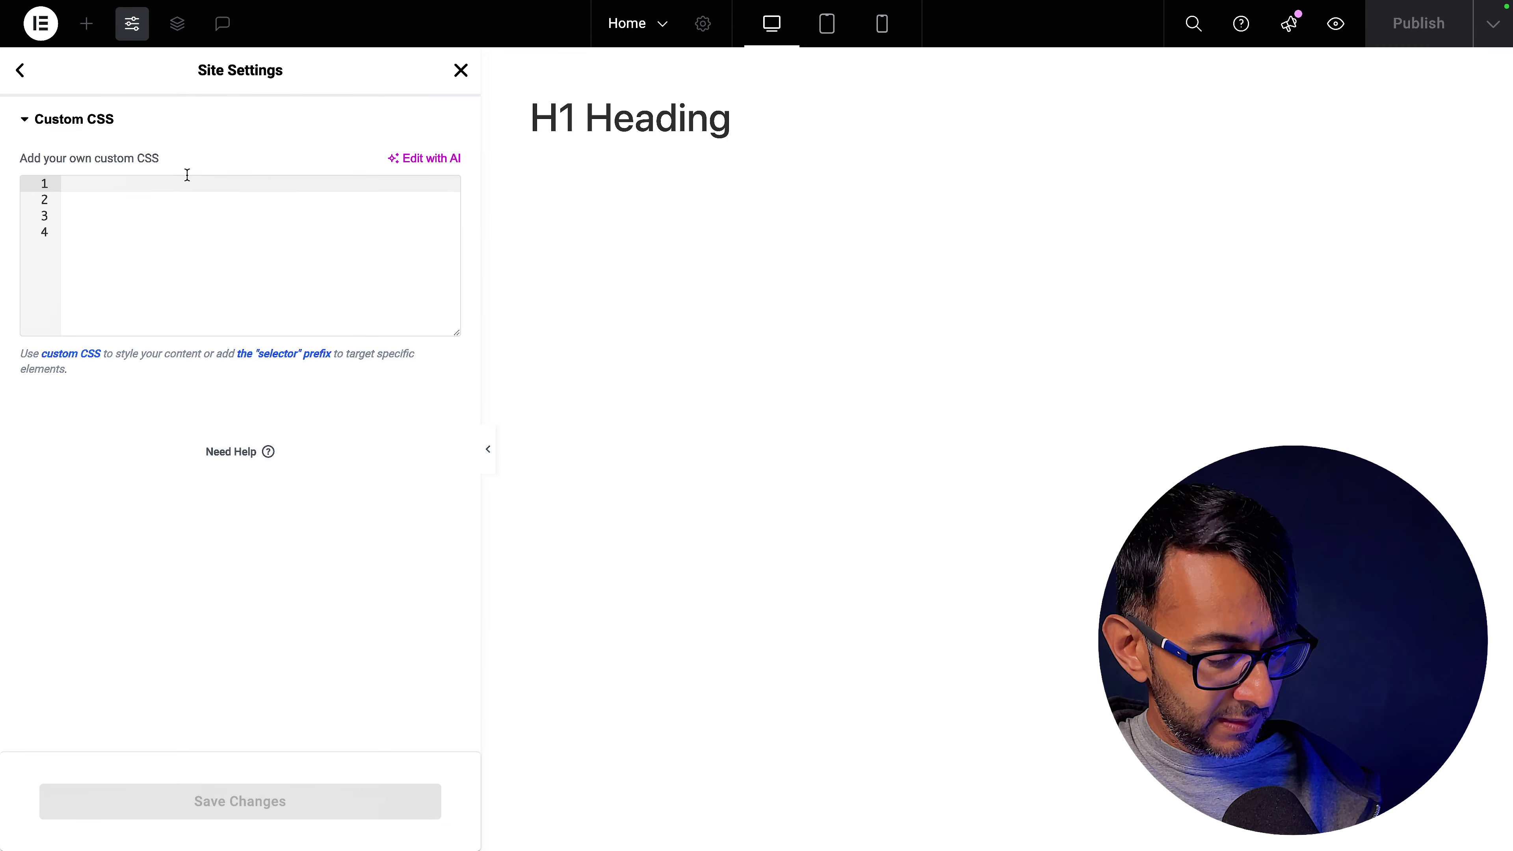
pyautogui.write('h1 {     font-size: 5rem;     color: var(--e-global-color-accent)  !important;     font-family: Verdana  !important;     font-weight: normal; }')
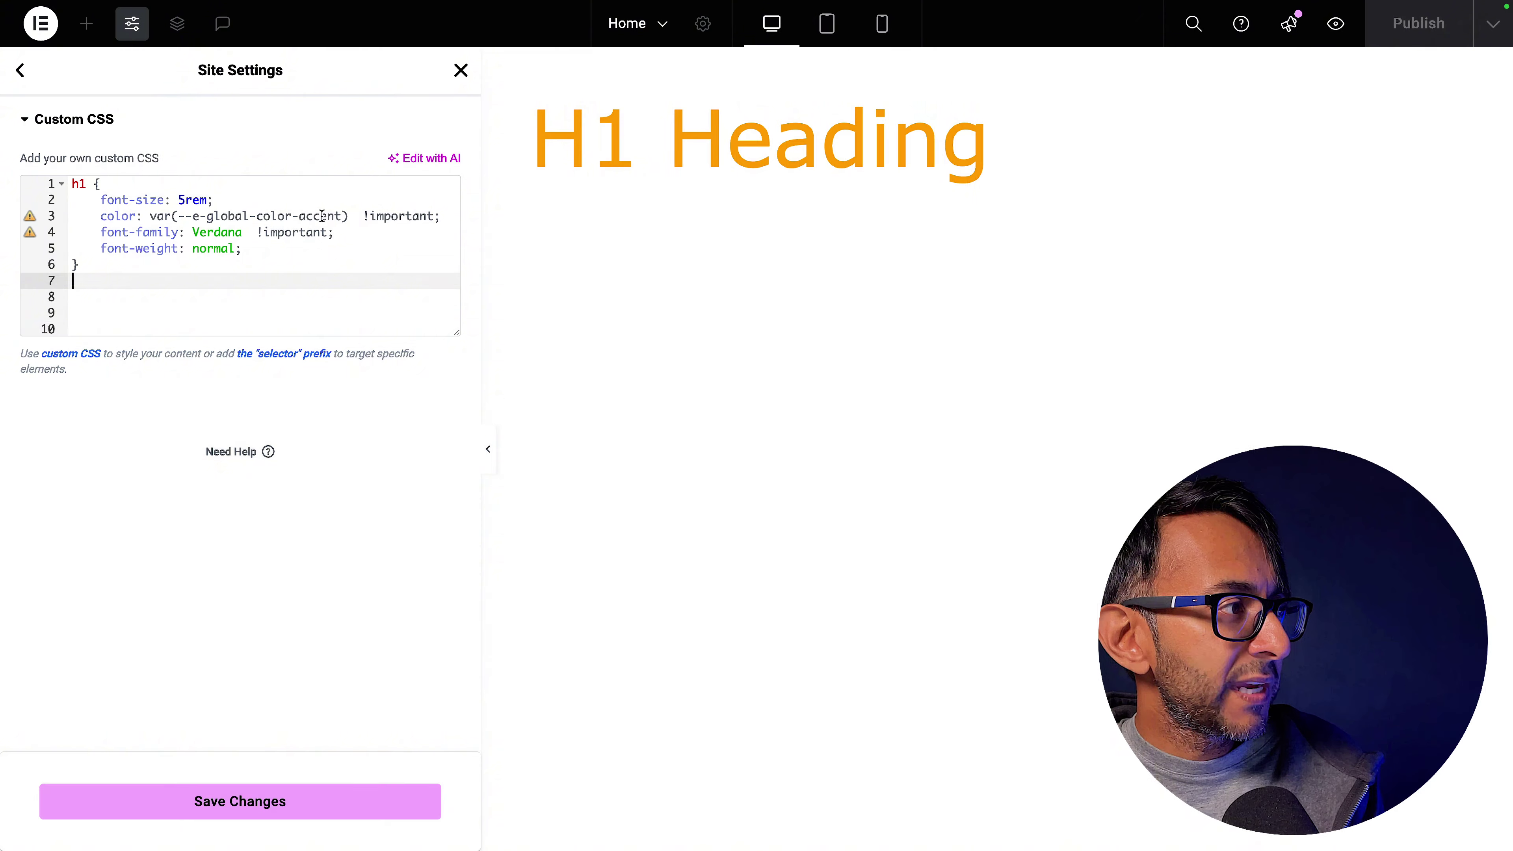
# Remove !important from the colour line, try the primary variable, then restore accent.
pyautogui.doubleClick(405, 216)
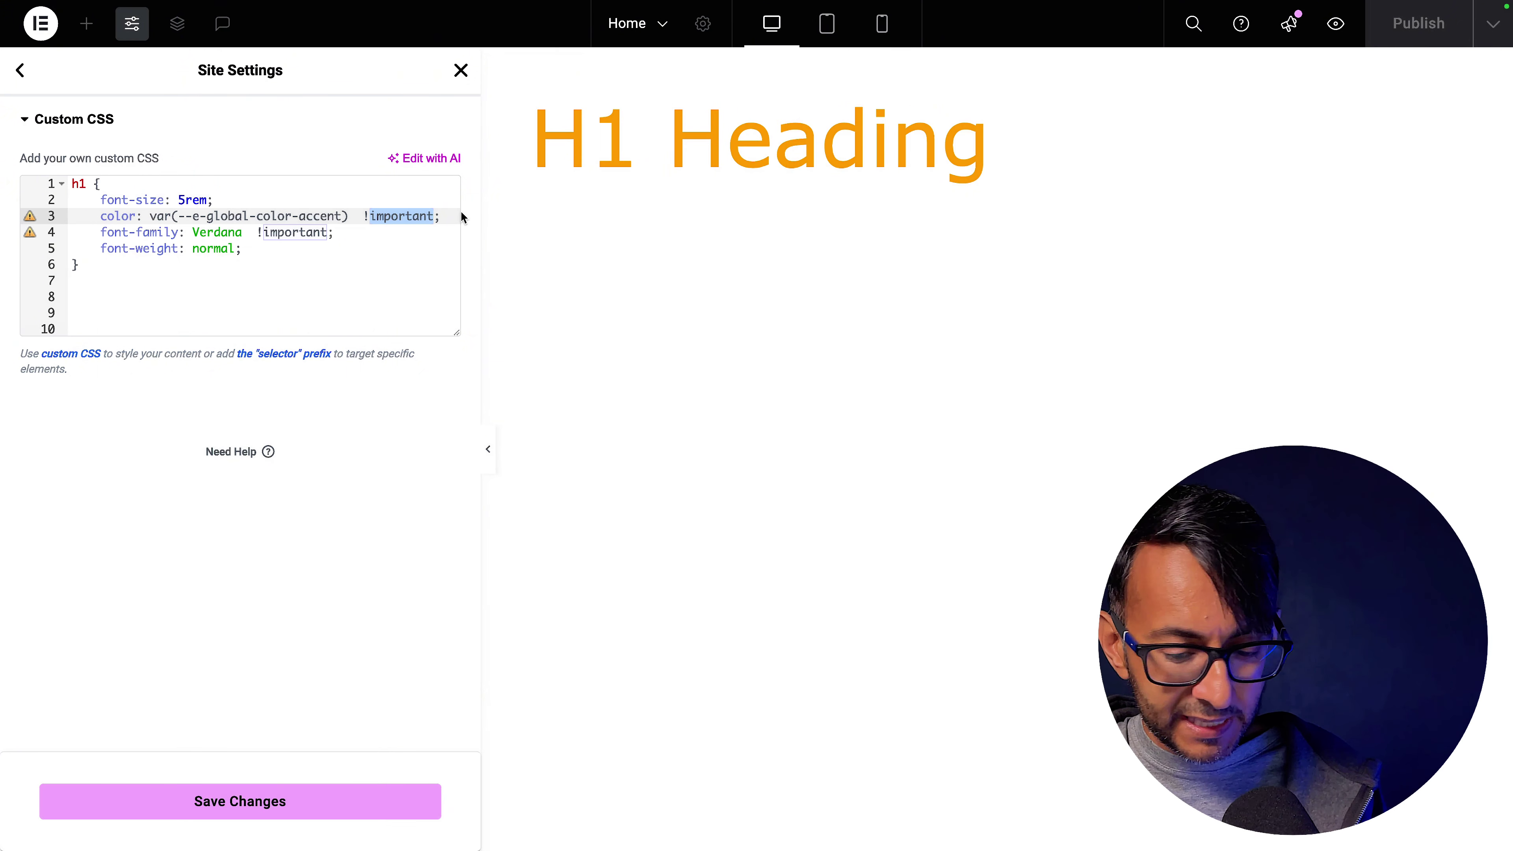
pyautogui.press('BackSpace')
pyautogui.press('BackSpace')
pyautogui.press('BackSpace')
pyautogui.press('BackSpace')
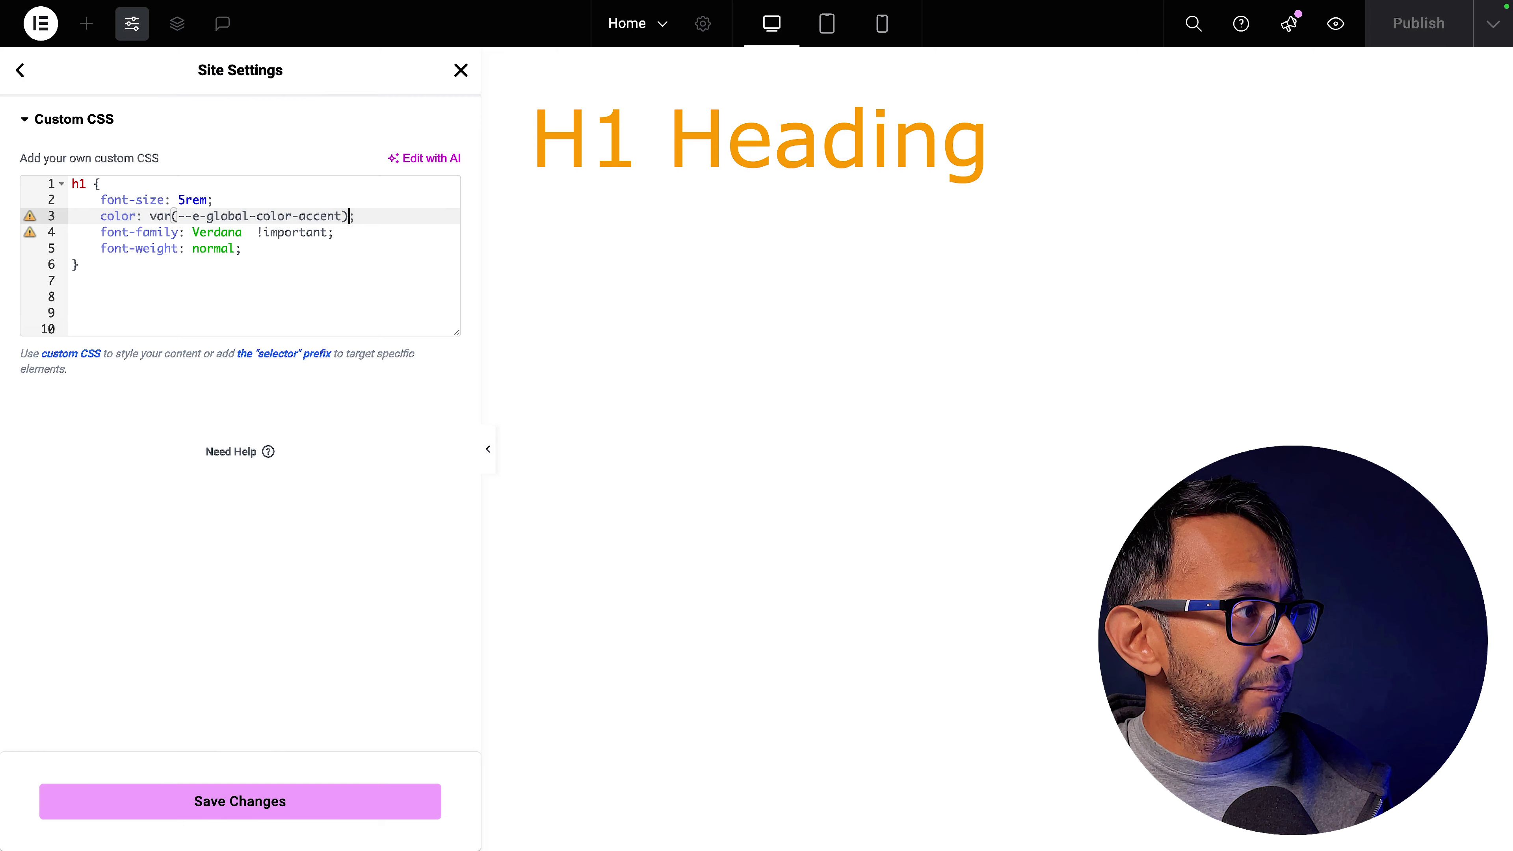
pyautogui.doubleClick(310, 216)
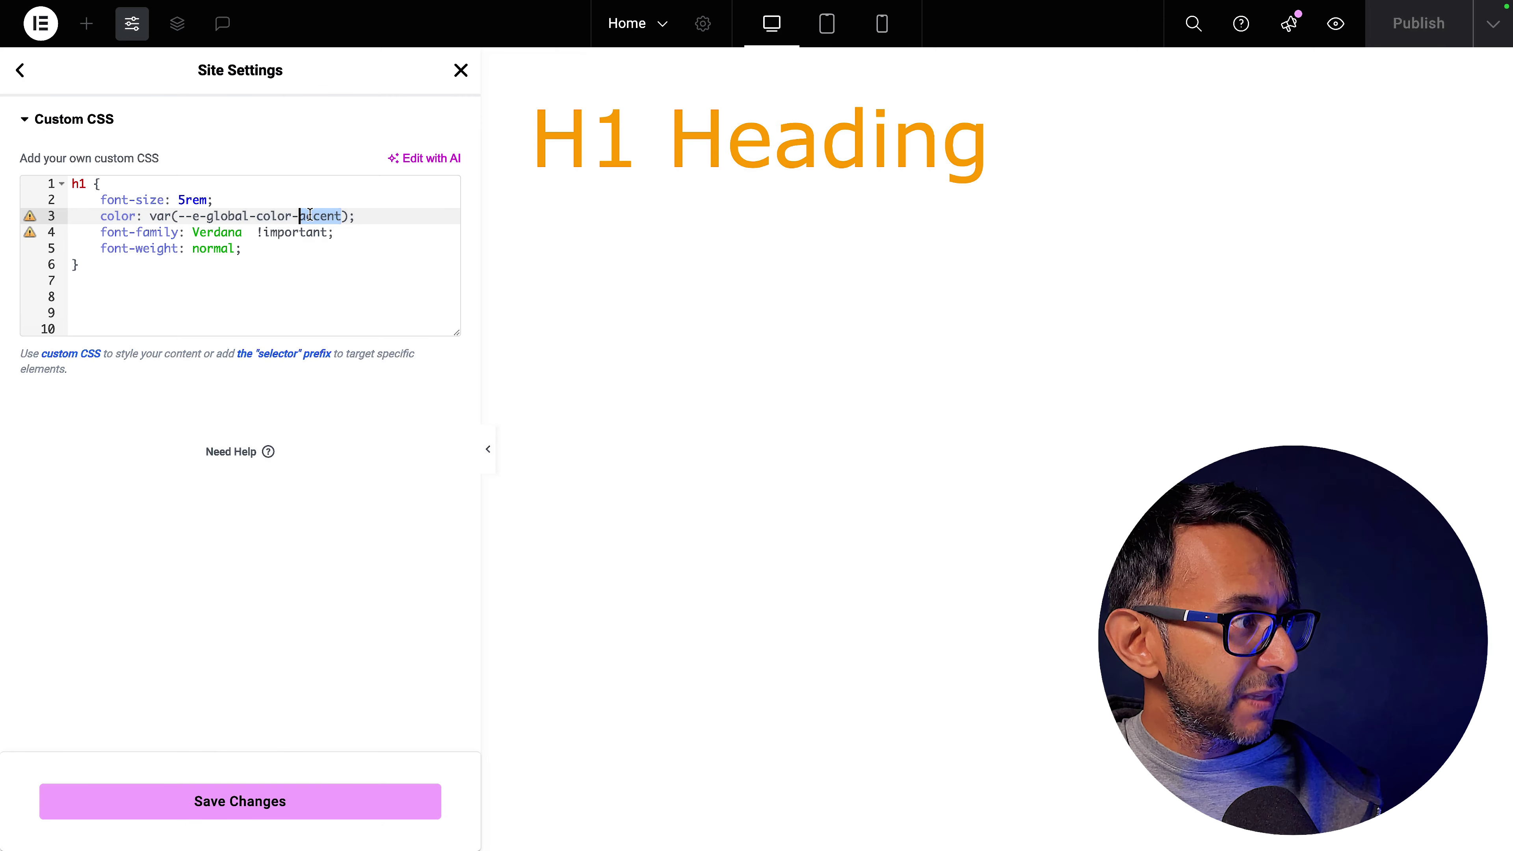
pyautogui.write('primary')
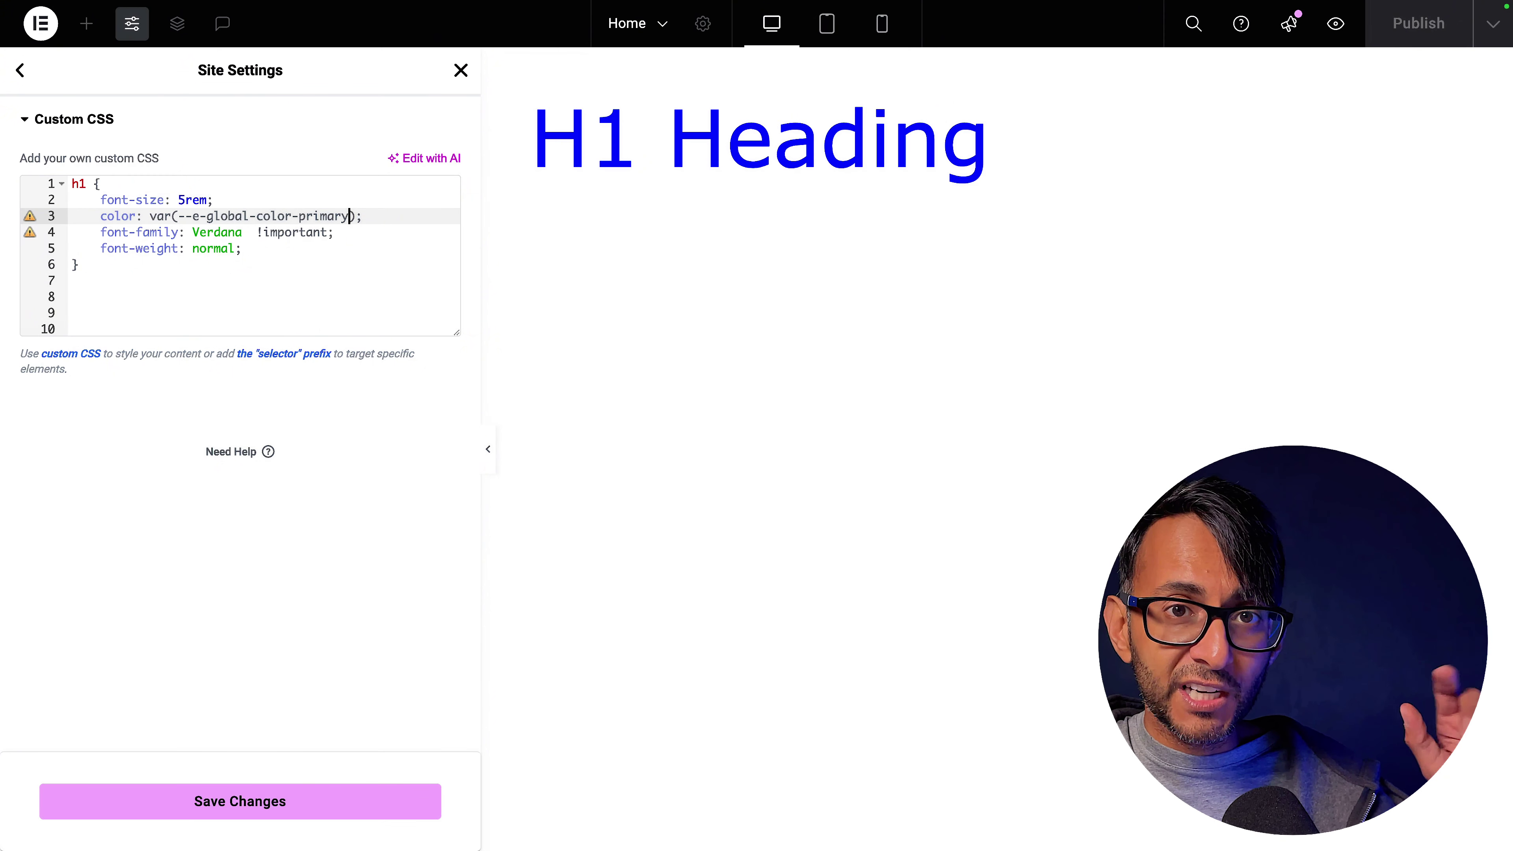
pyautogui.press('BackSpace')
pyautogui.press('BackSpace')
pyautogui.press('BackSpace')
pyautogui.press('BackSpace')
pyautogui.press('BackSpace')
pyautogui.press('BackSpace')
pyautogui.press('BackSpace')
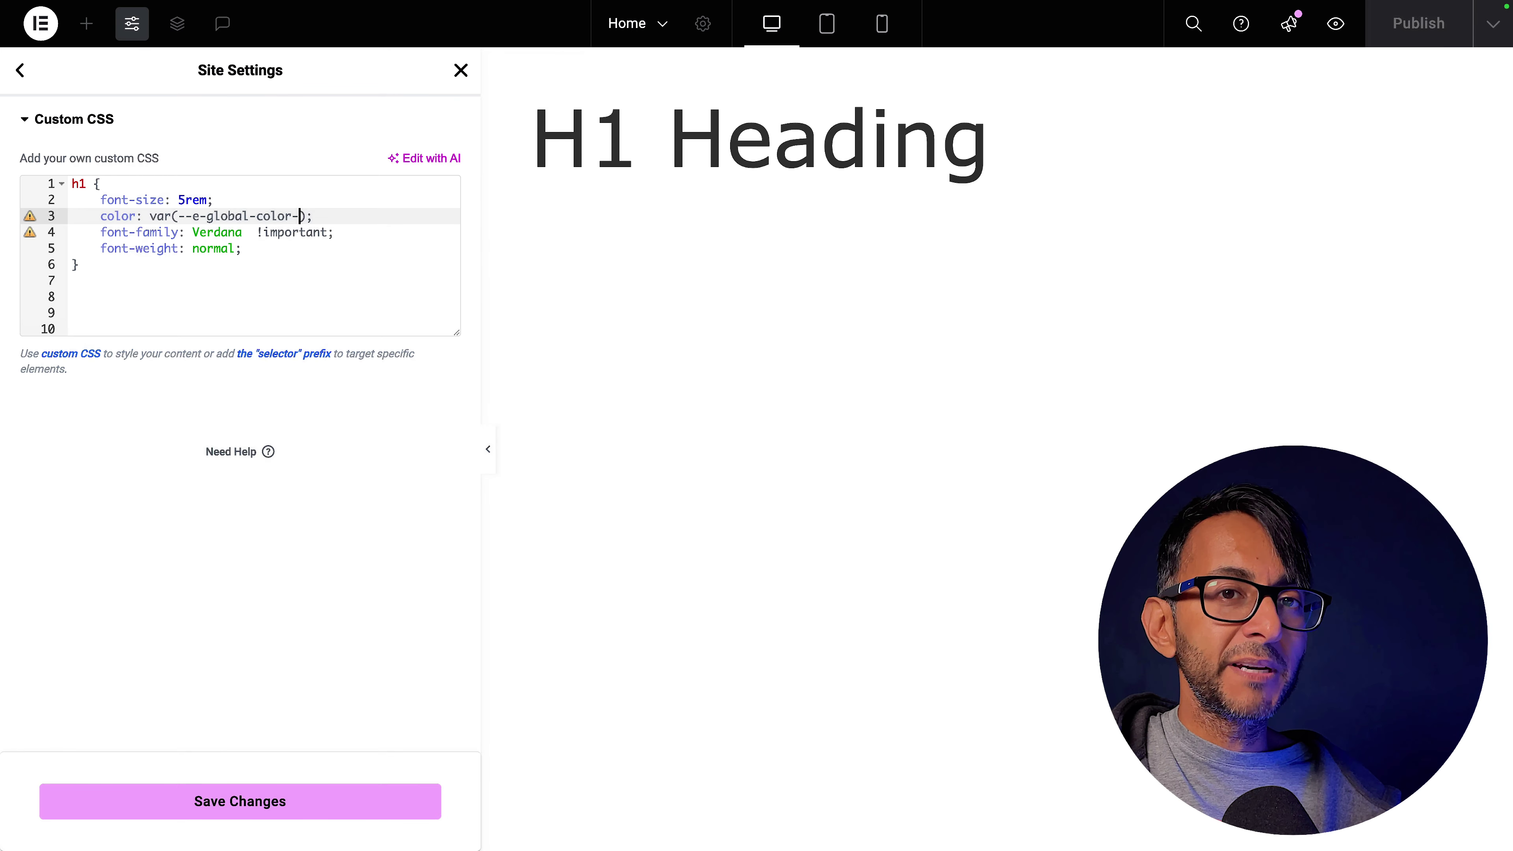
pyautogui.write('accent')
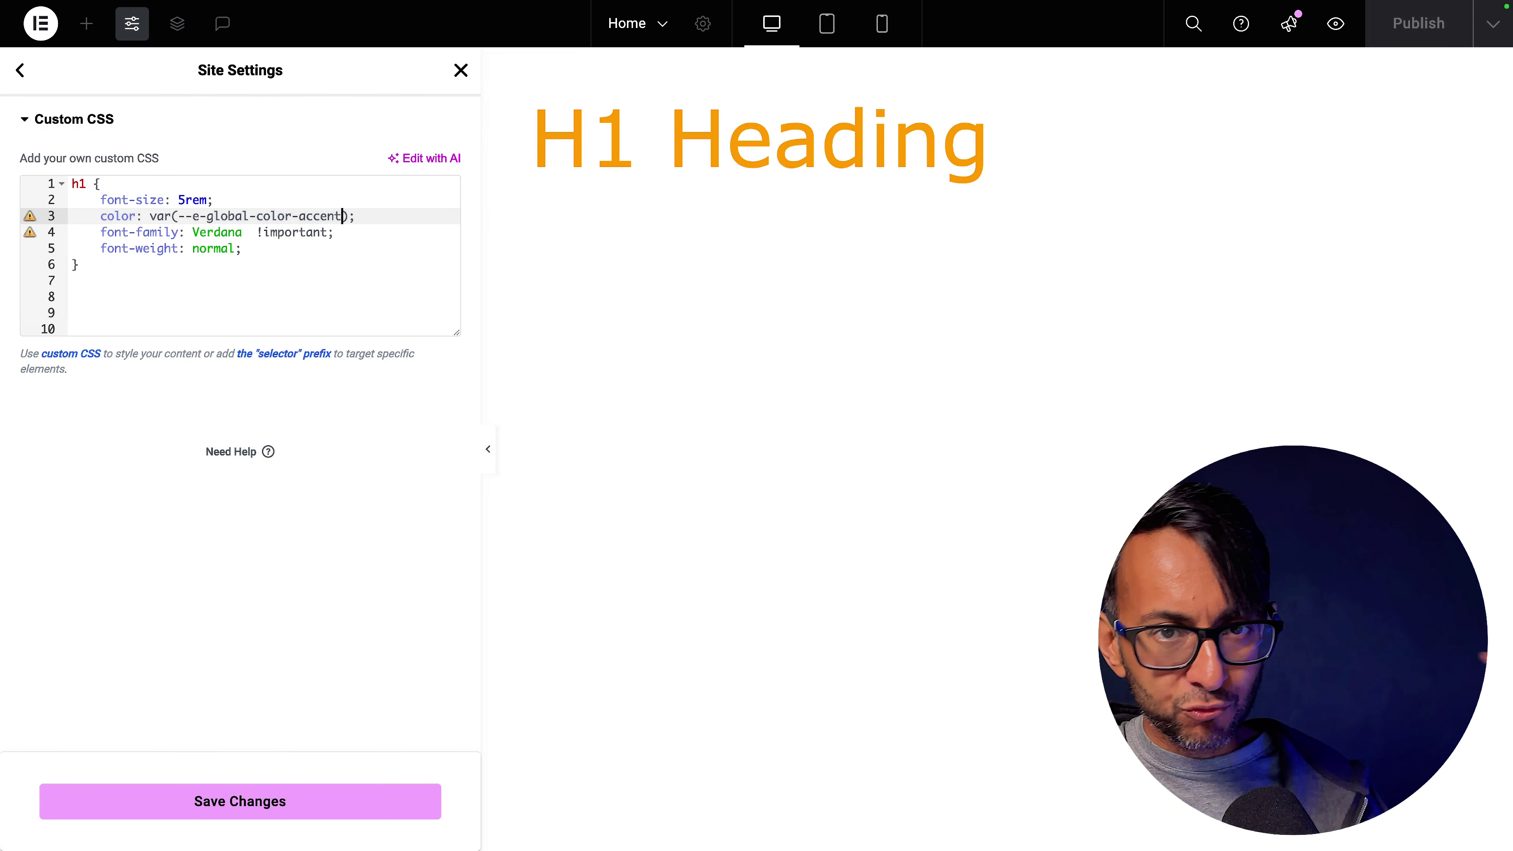
# Replace 'Verdana !important' in the h1 font-family with Mansalva.
pyautogui.moveTo(192, 231); pyautogui.dragTo(329, 232)
pyautogui.press('BackSpace')
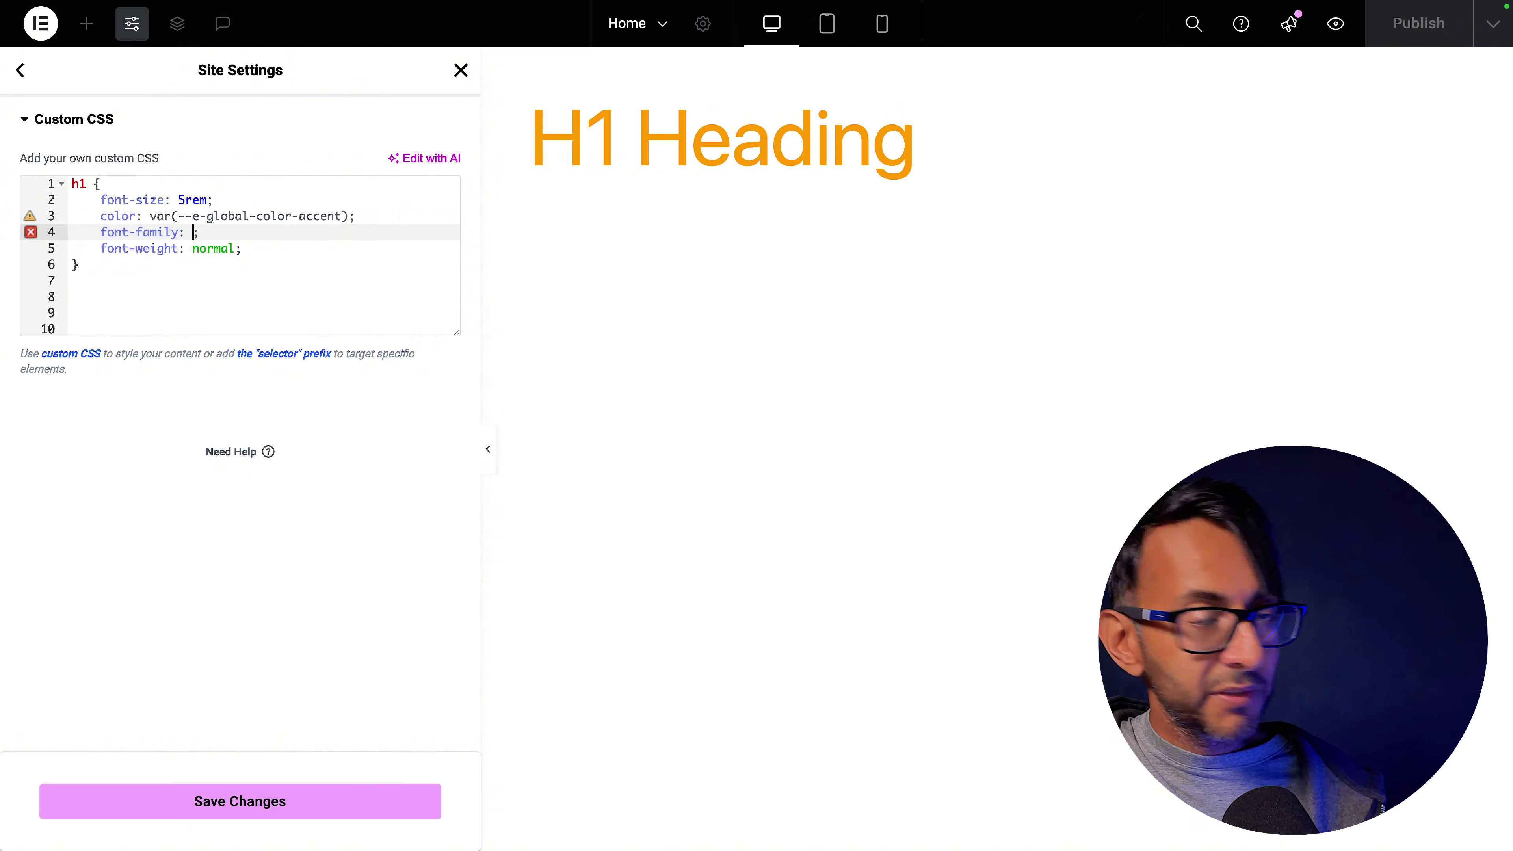
pyautogui.write('Mansal')
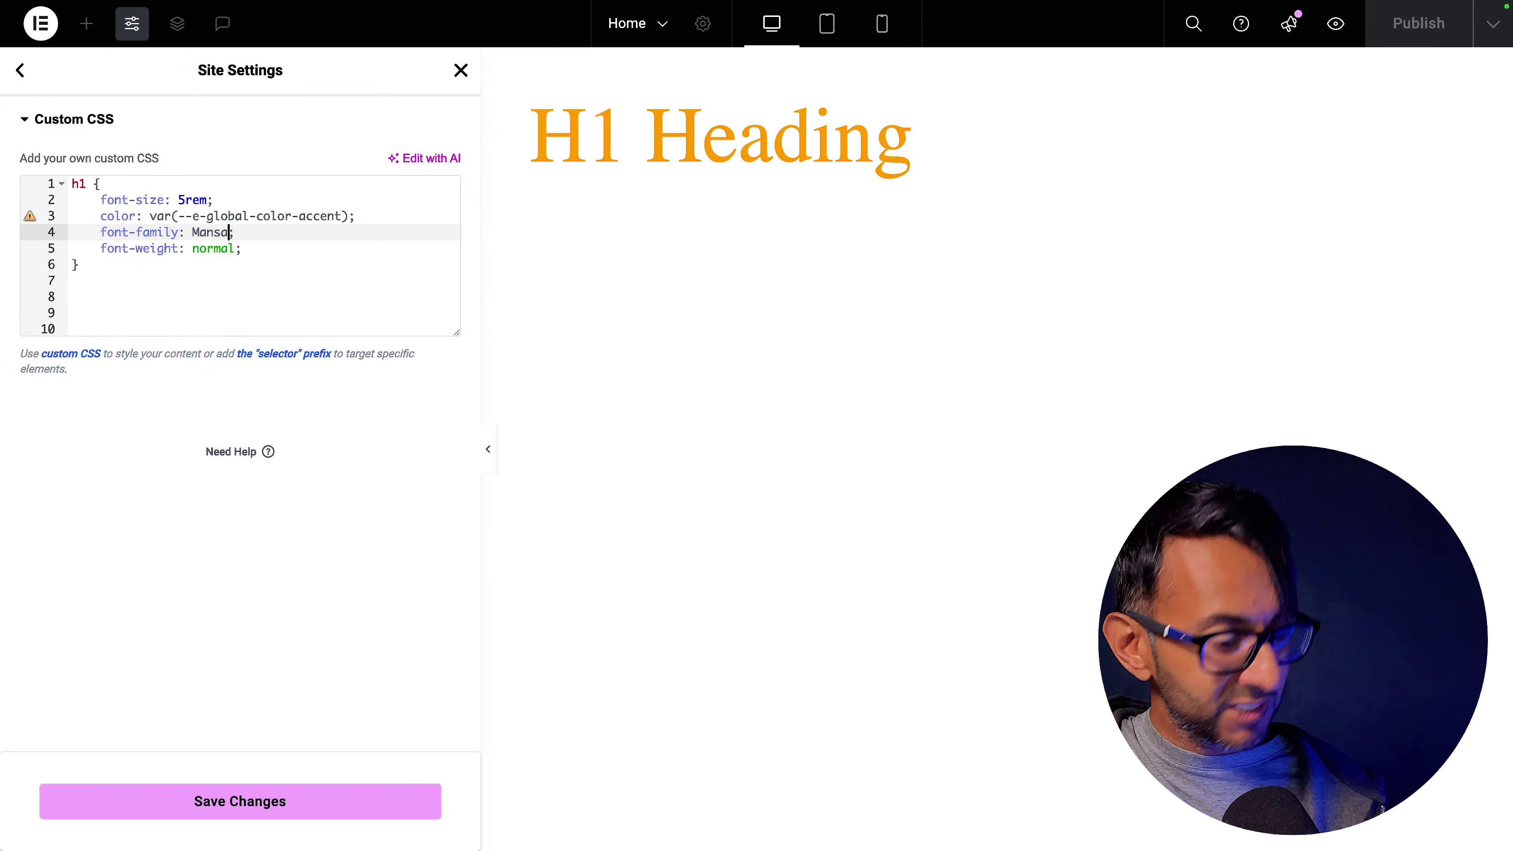
pyautogui.write('va')
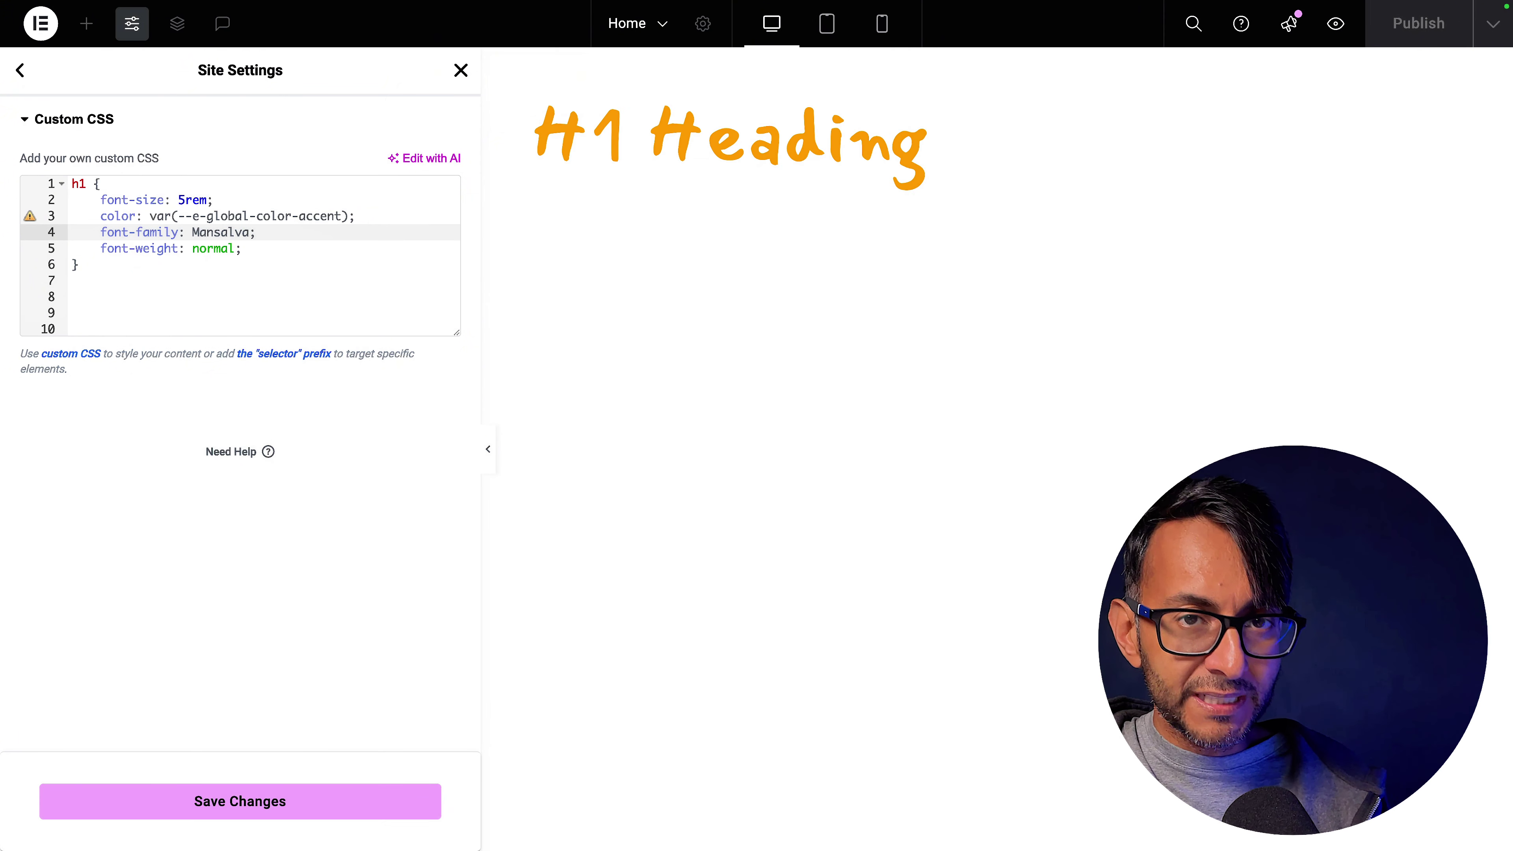